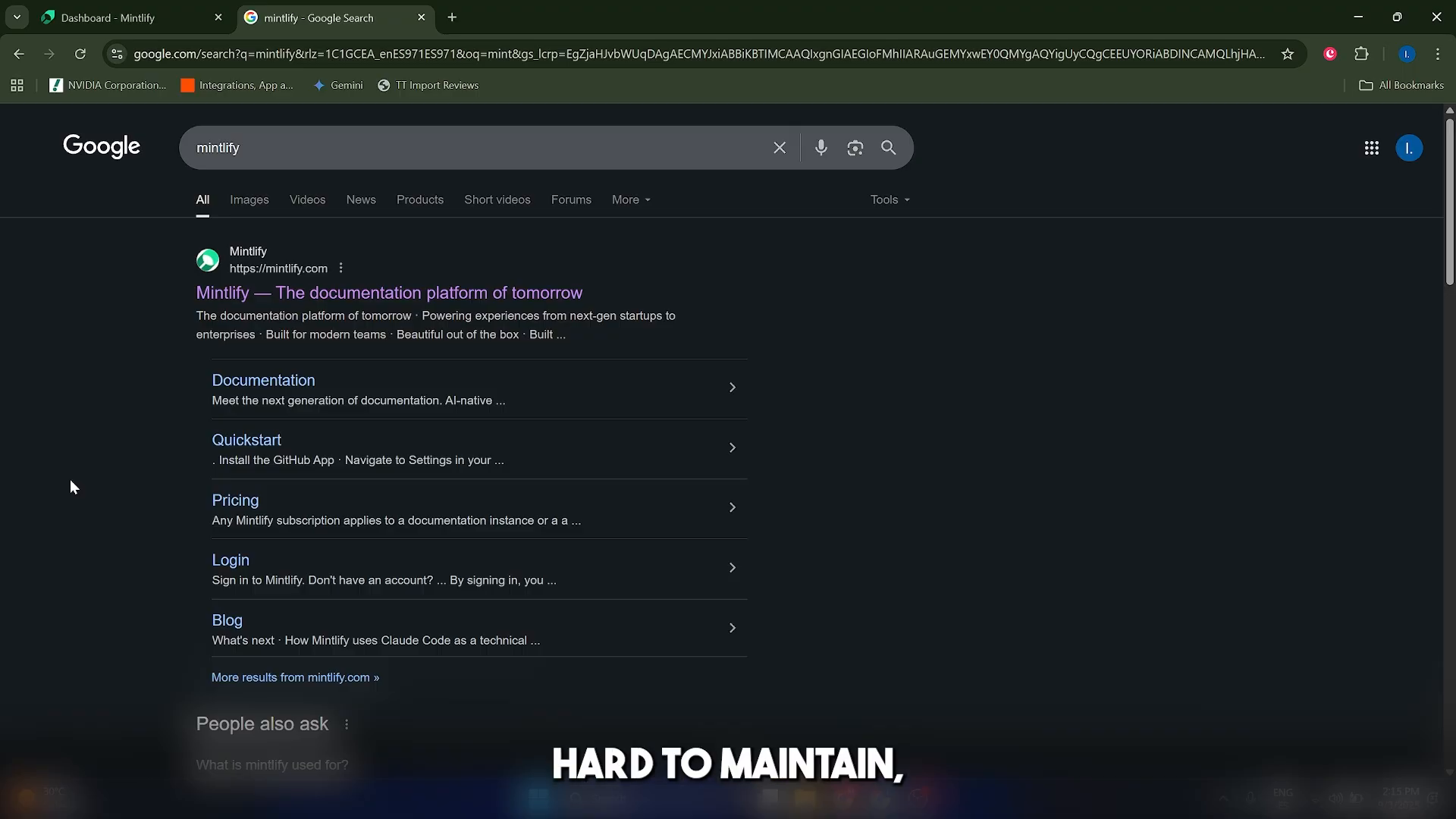
Open the Mintlify pricing page and review the Pro plan's price, intended customers and team features.
scroll(70, 481, "down", 1)
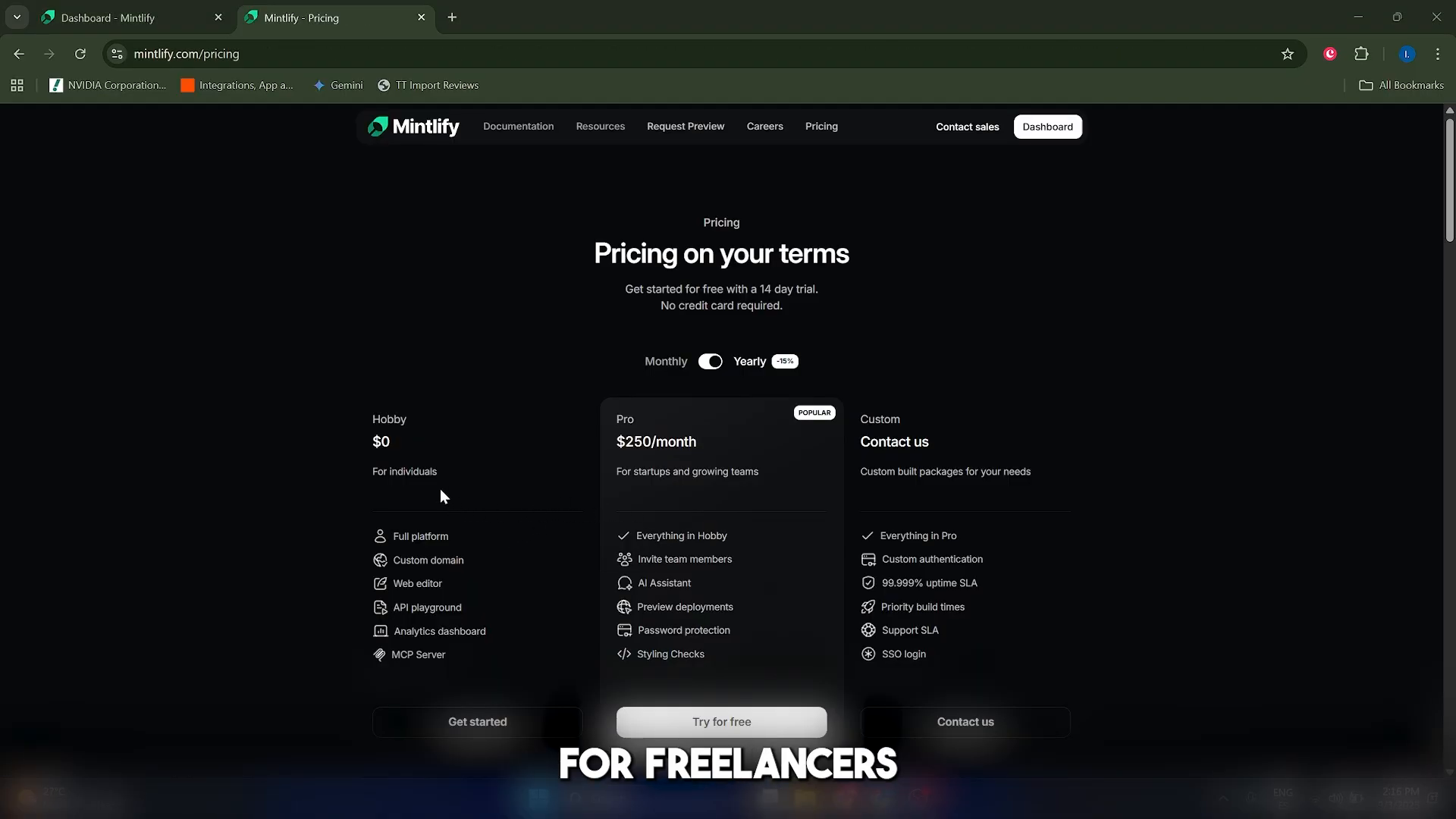
triple_click(672, 446)
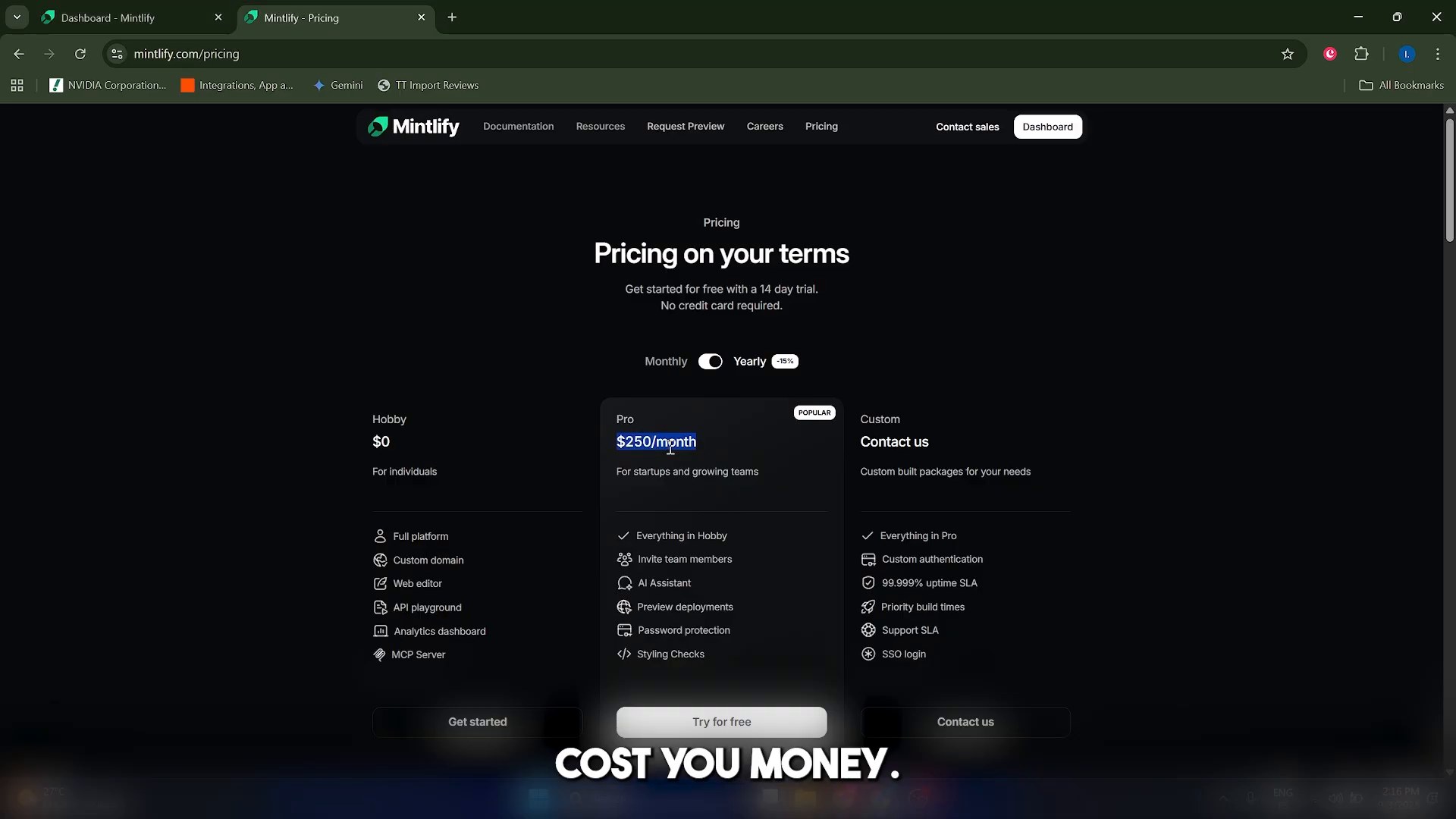
left_click(676, 486)
triple_click(676, 476)
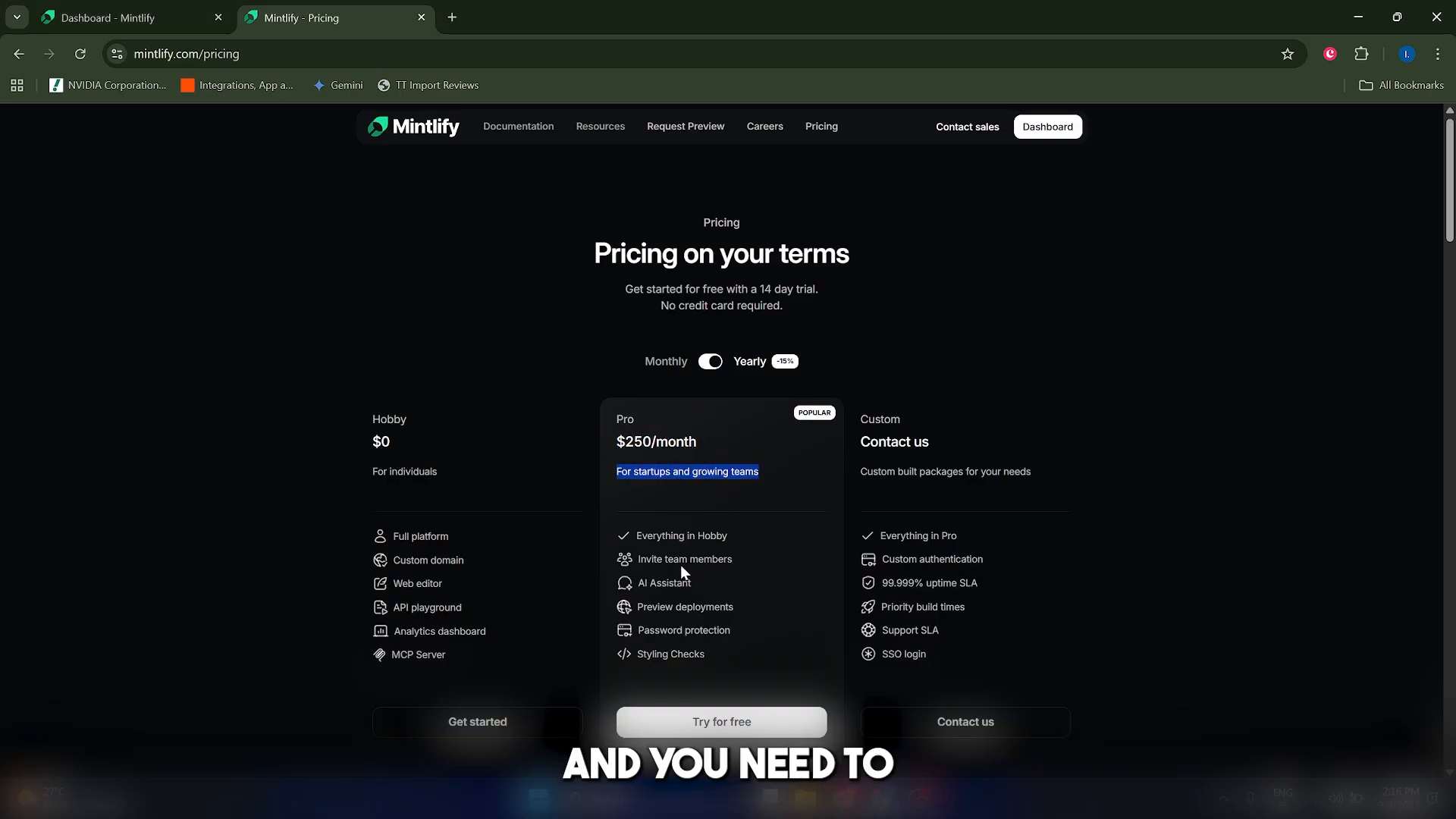
triple_click(680, 565)
double_click(654, 583)
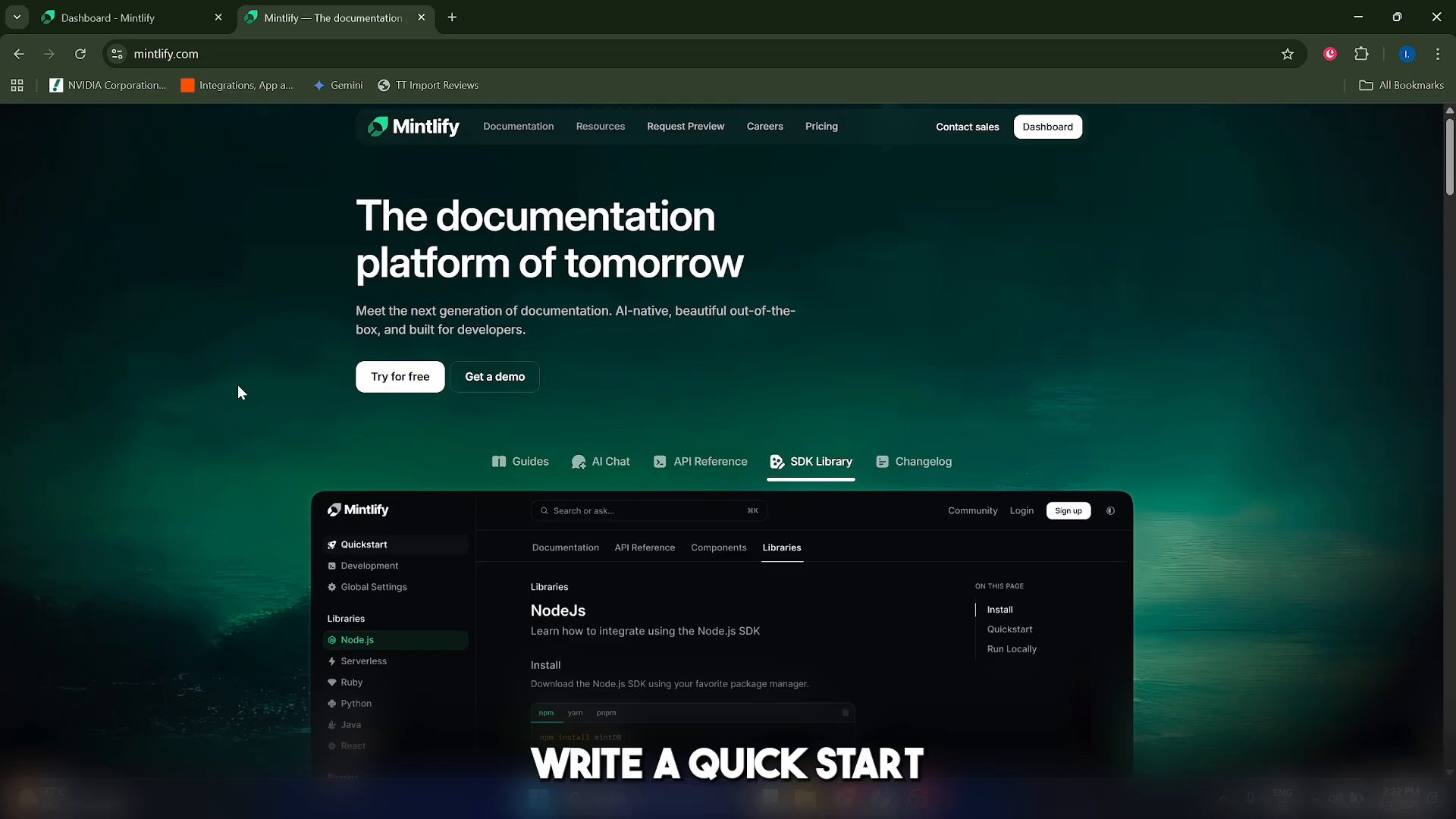
Look over the product preview on the Mintlify home page and close that page.
scroll(220, 381, "down", 2)
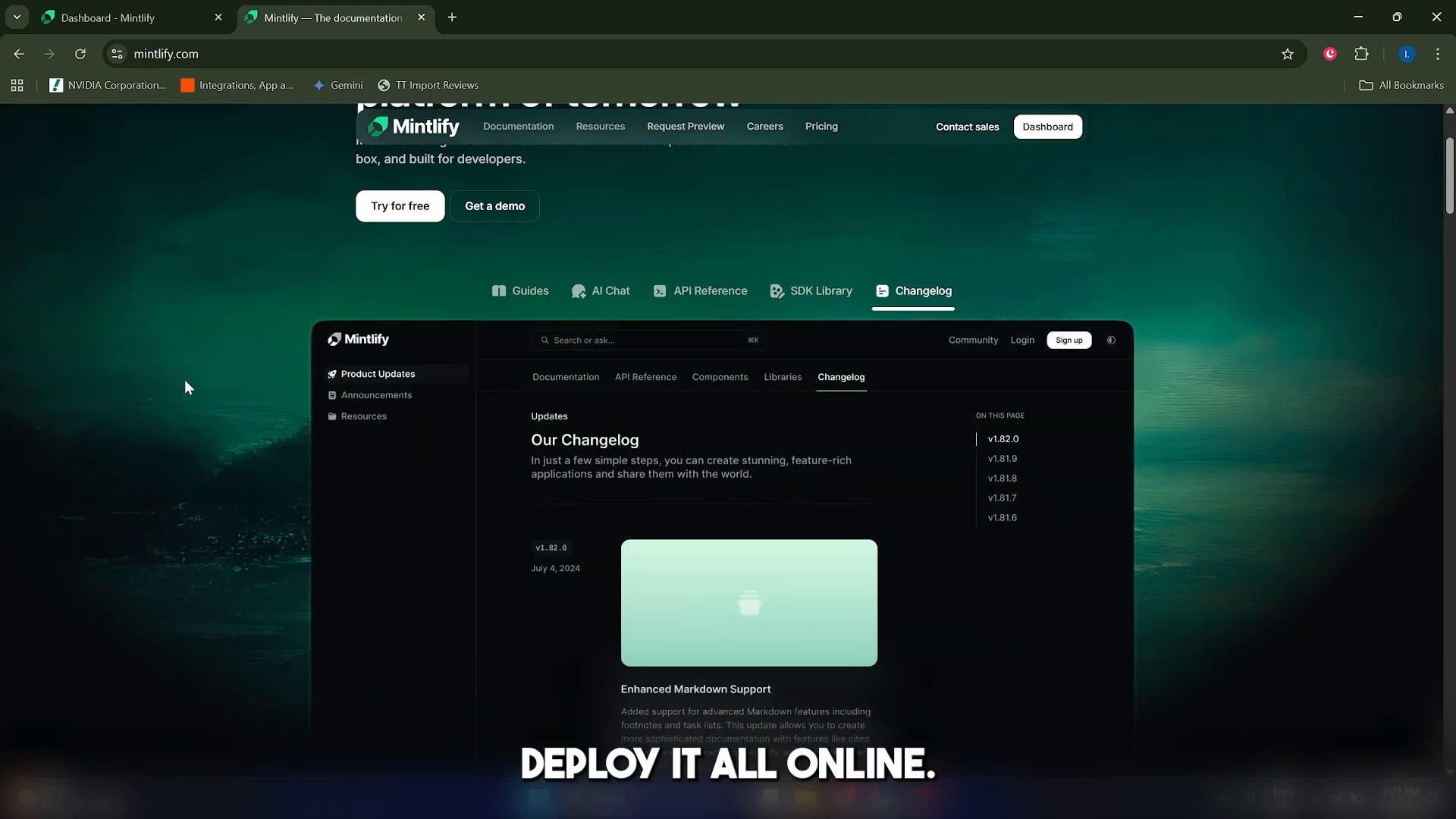
scroll(185, 381, "down", 4)
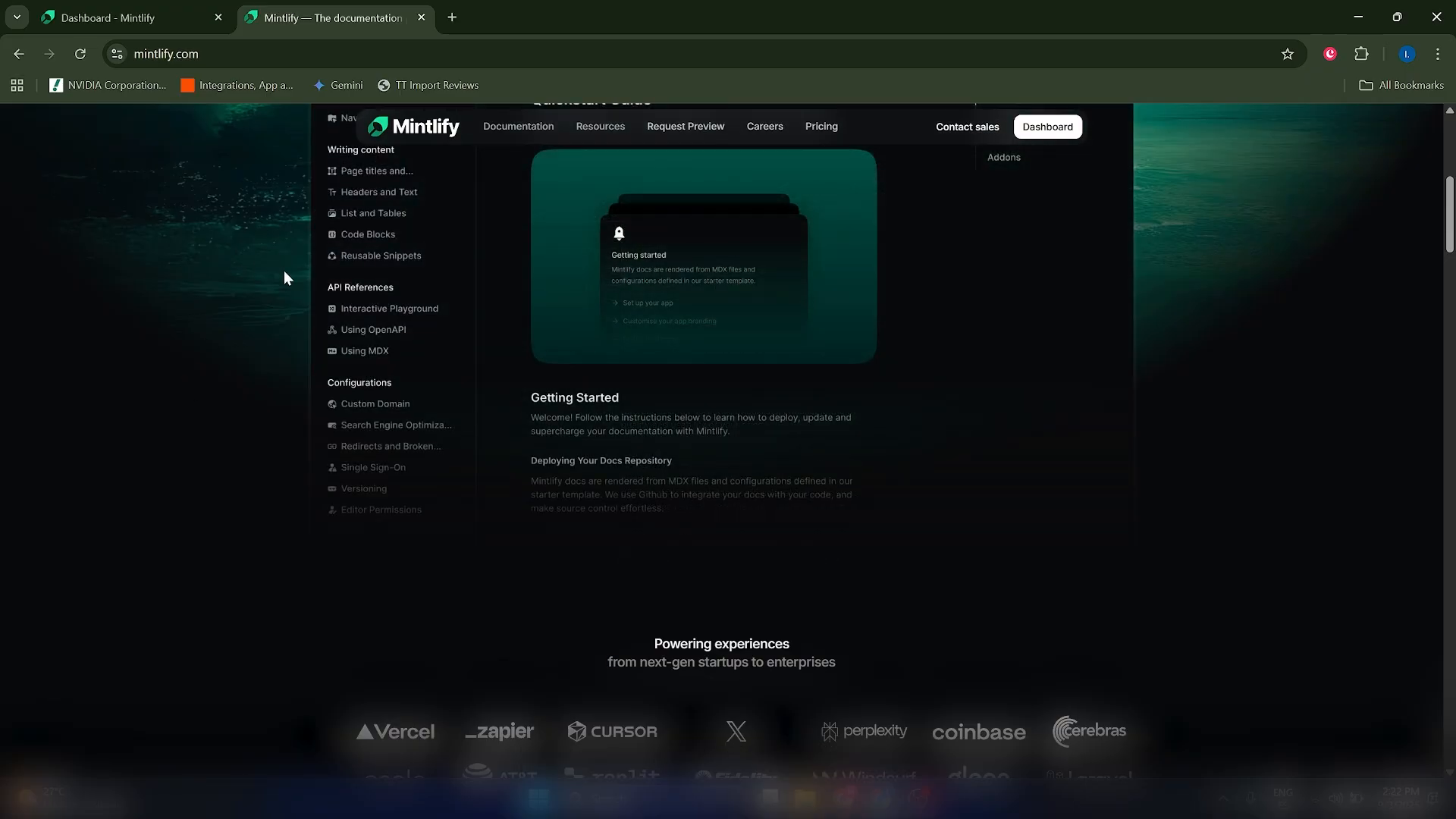
key("ctrl+w")
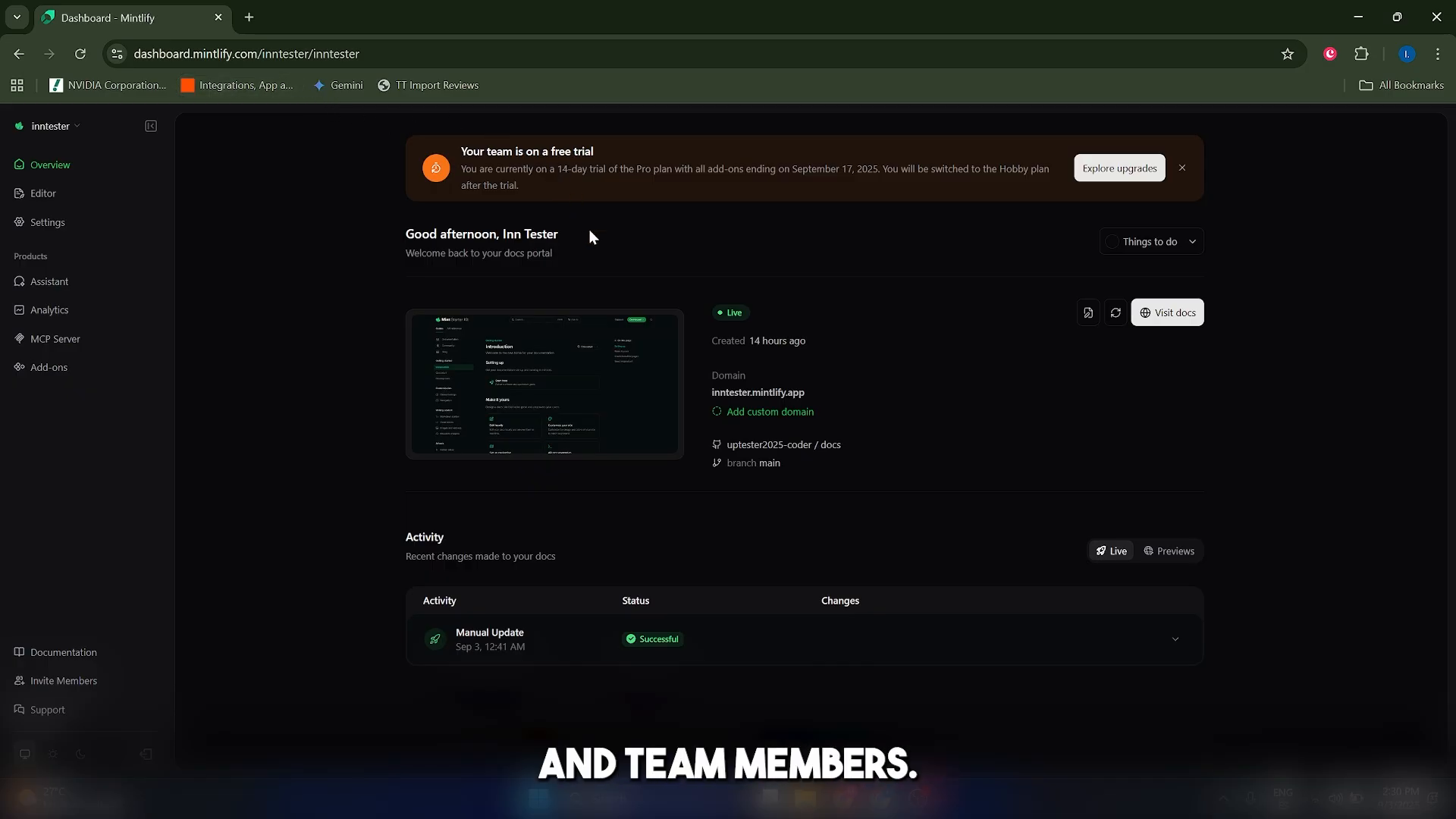
Check the project switcher for the new documentation option, and open the inntester project's editor.
left_click(61, 134)
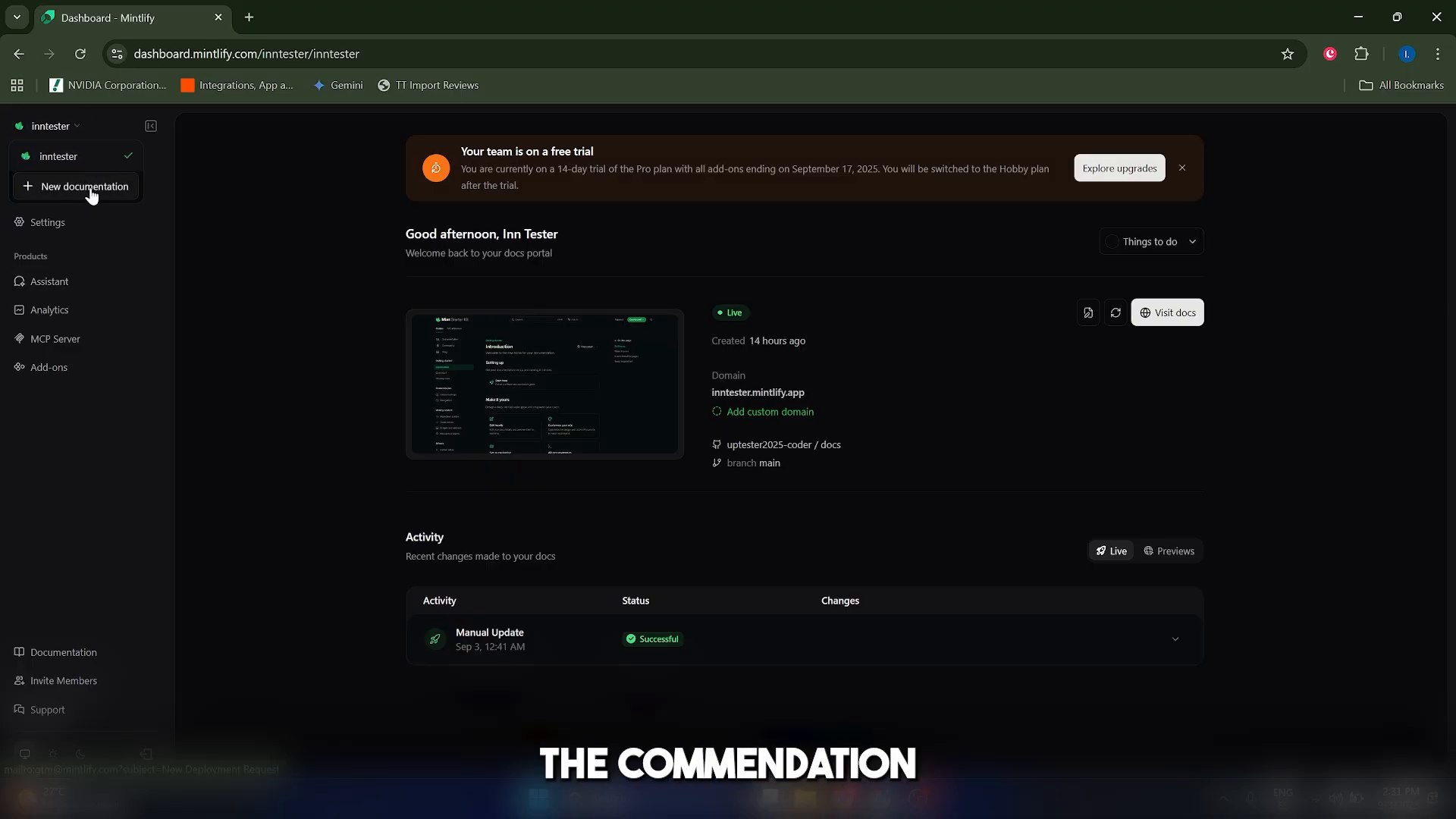
left_click(894, 475)
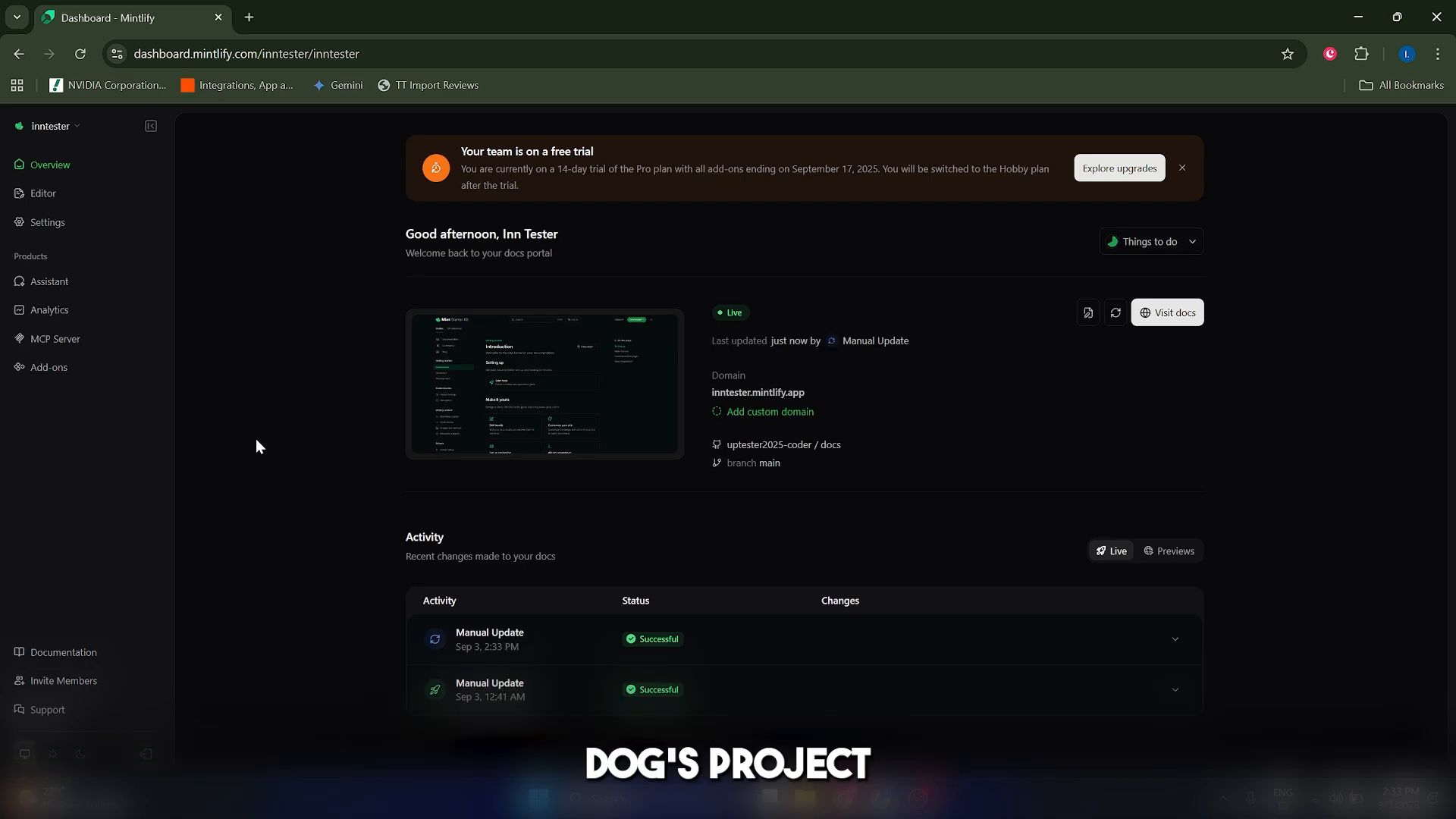
left_click(49, 197)
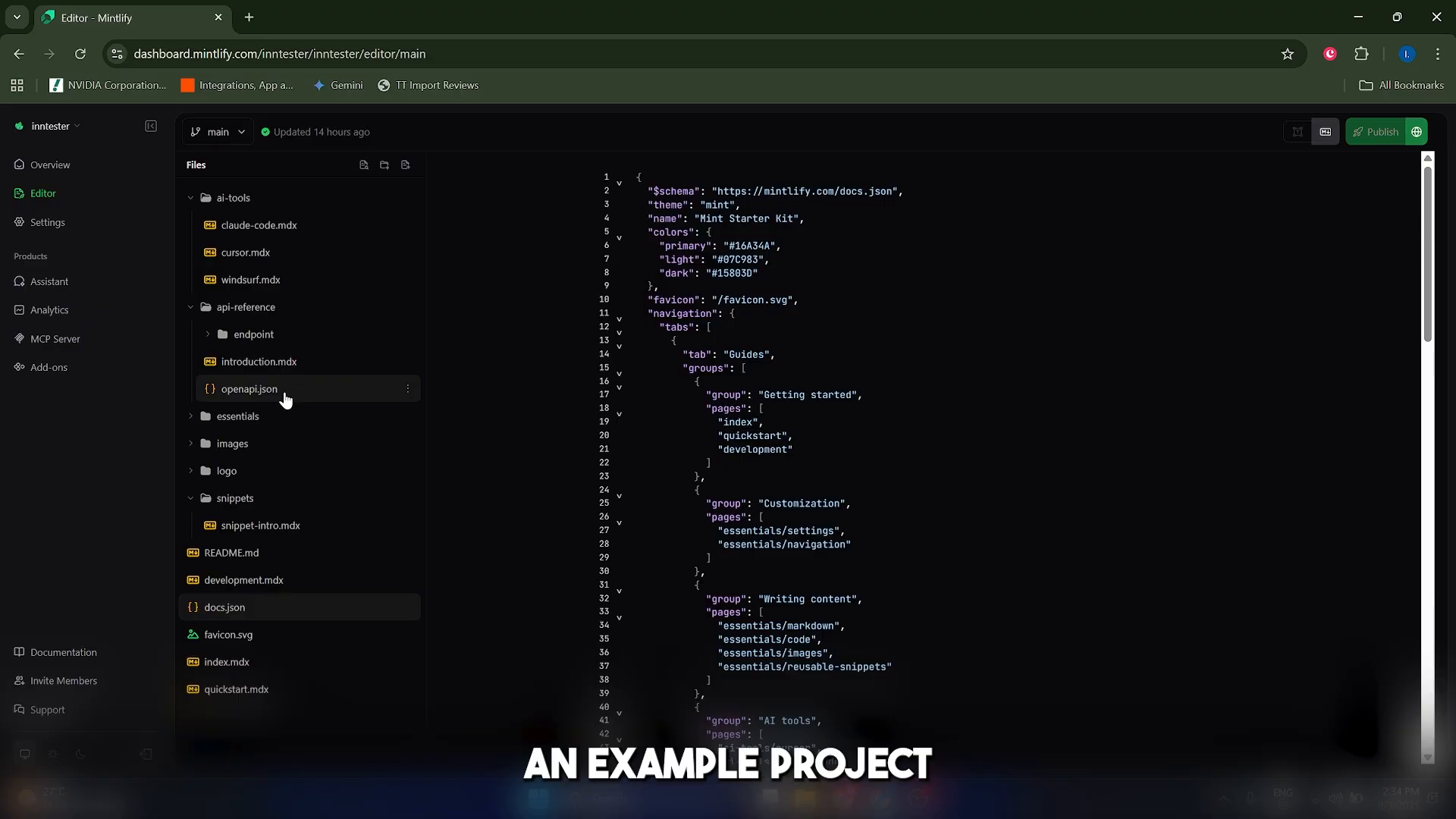
Browse the contents of snippet-intro.mdx, docs.json, index.mdx, quickstart.mdx and development.mdx in the project.
left_click(258, 525)
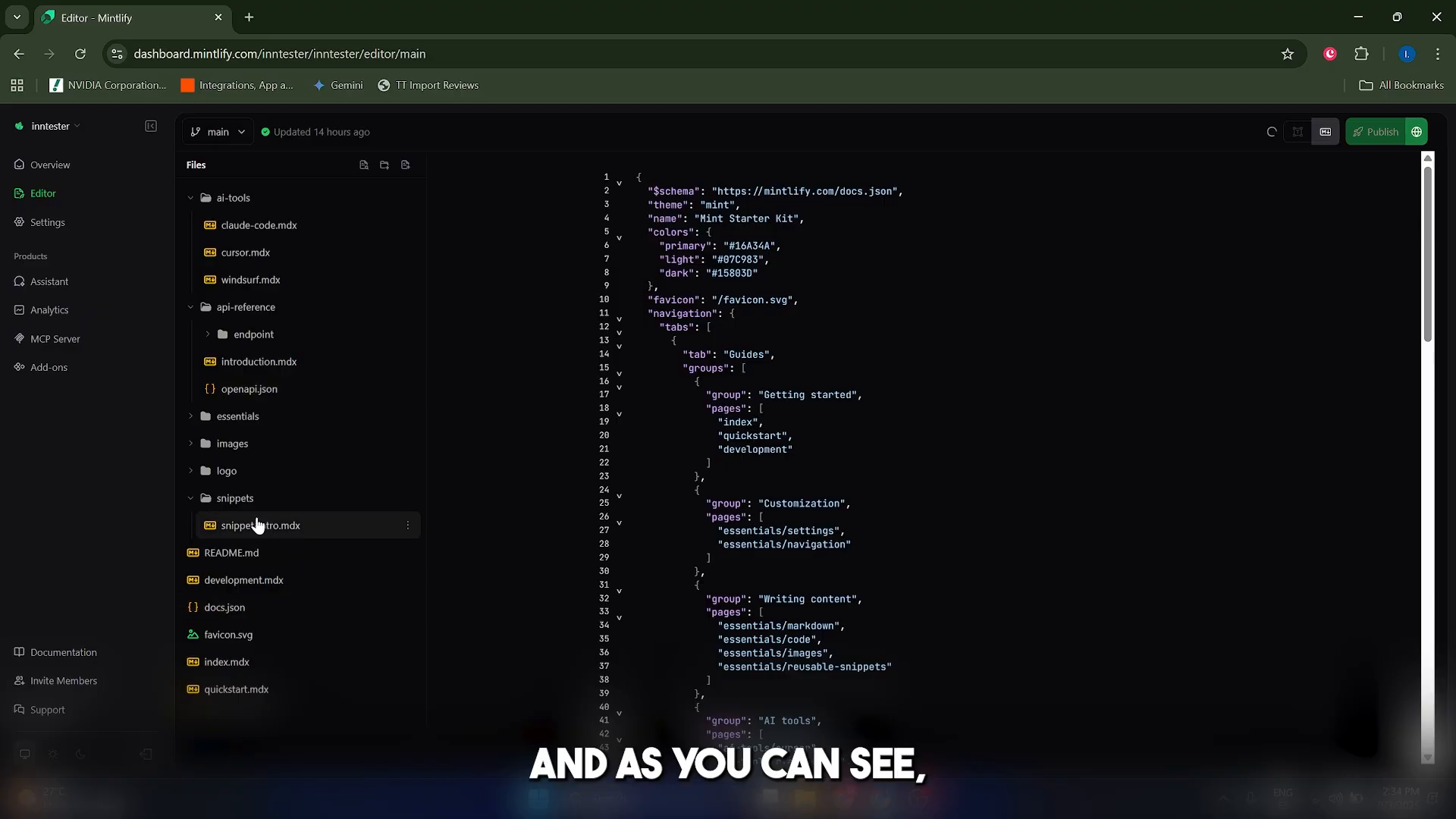
left_click(254, 611)
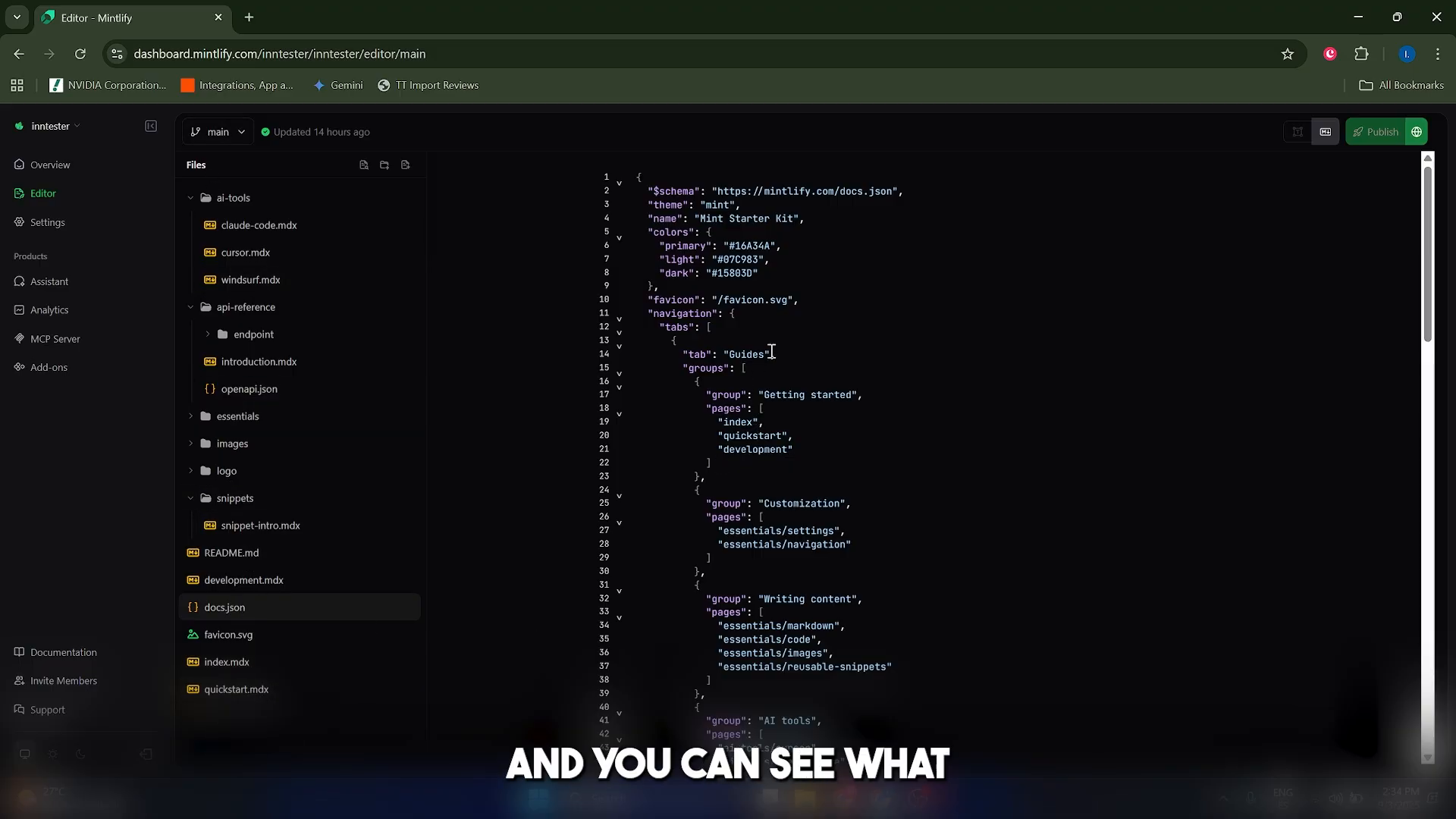
scroll(829, 357, "down", 10)
left_click(214, 656)
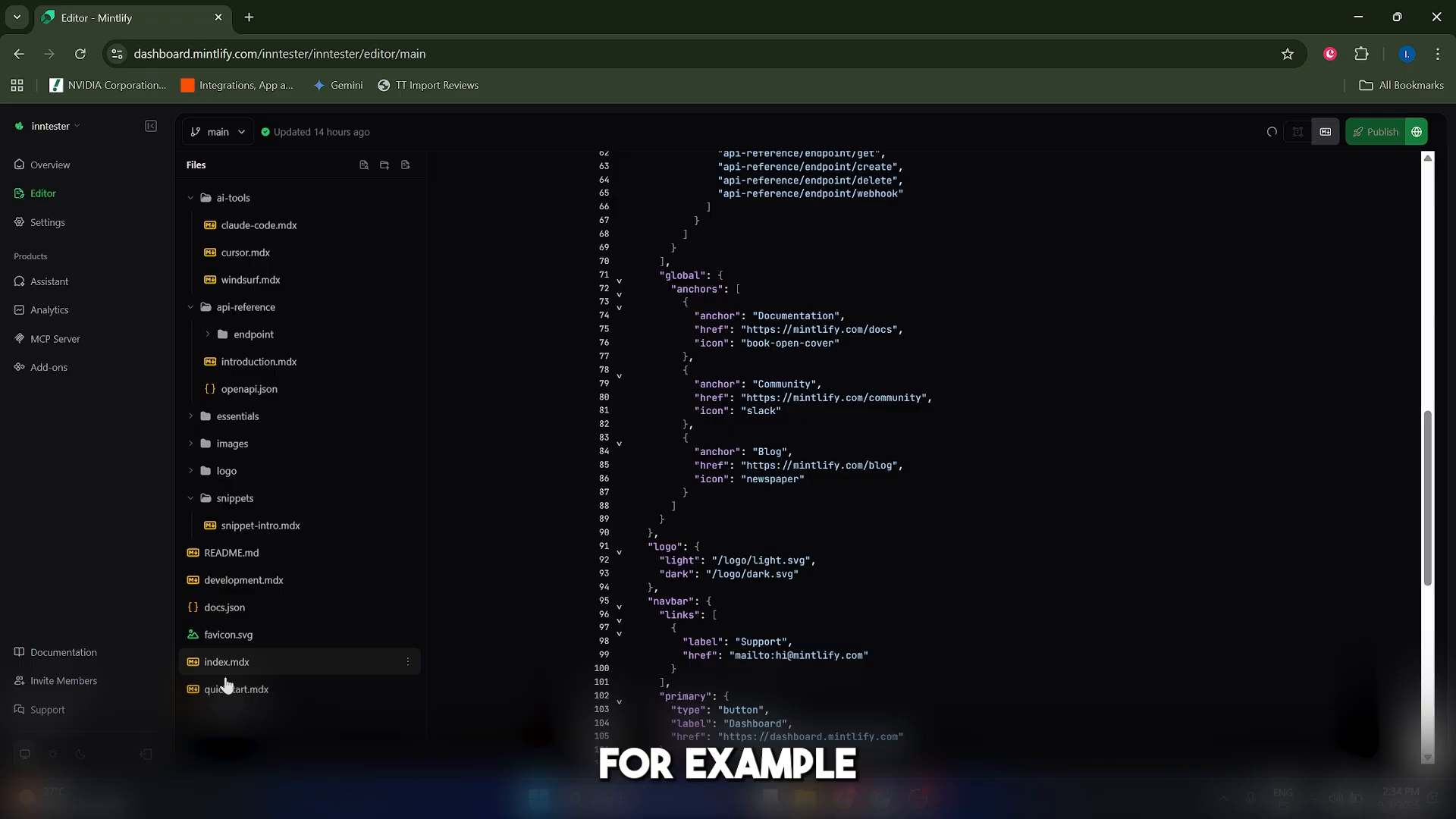
left_click(237, 690)
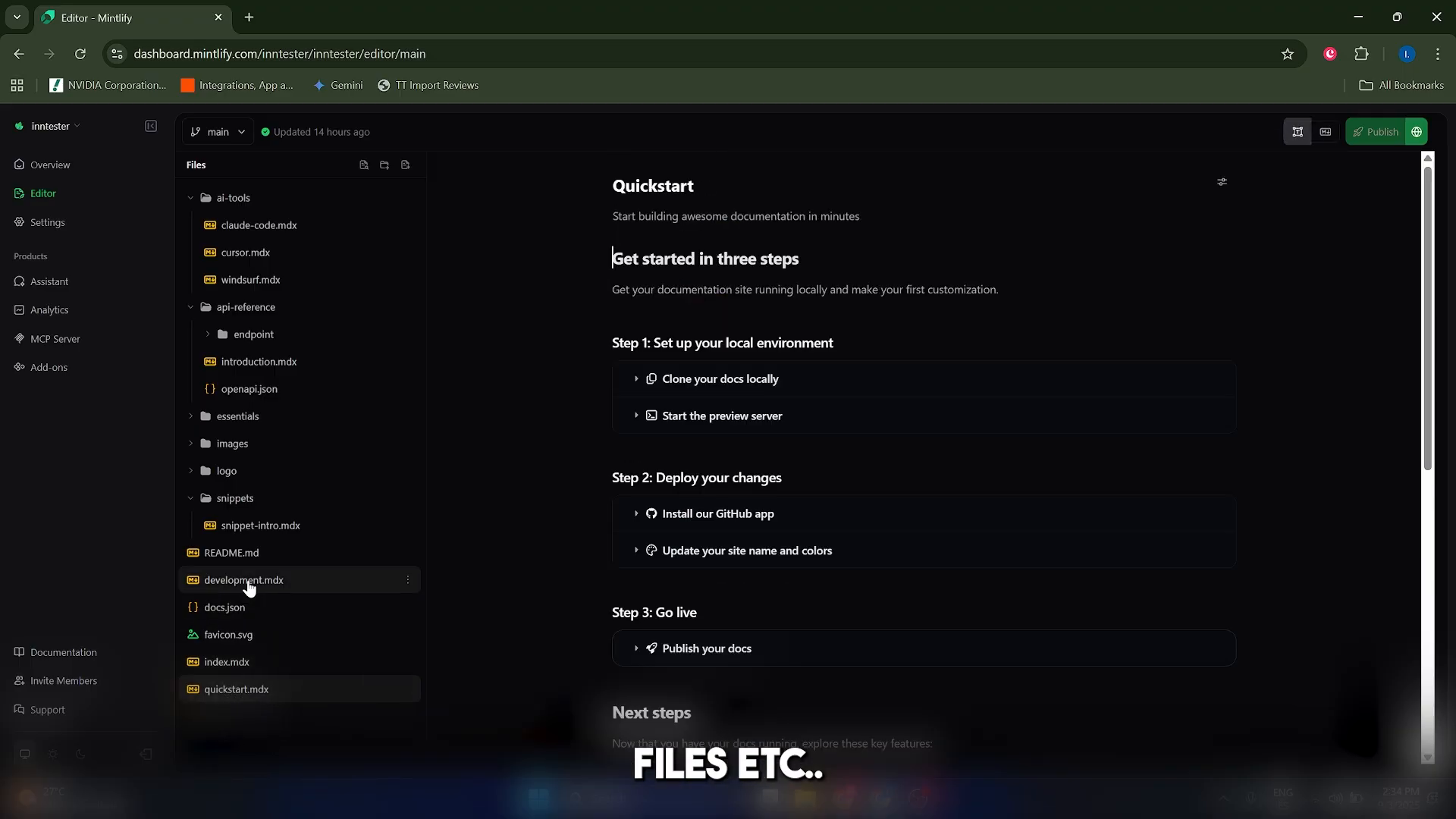
left_click(246, 581)
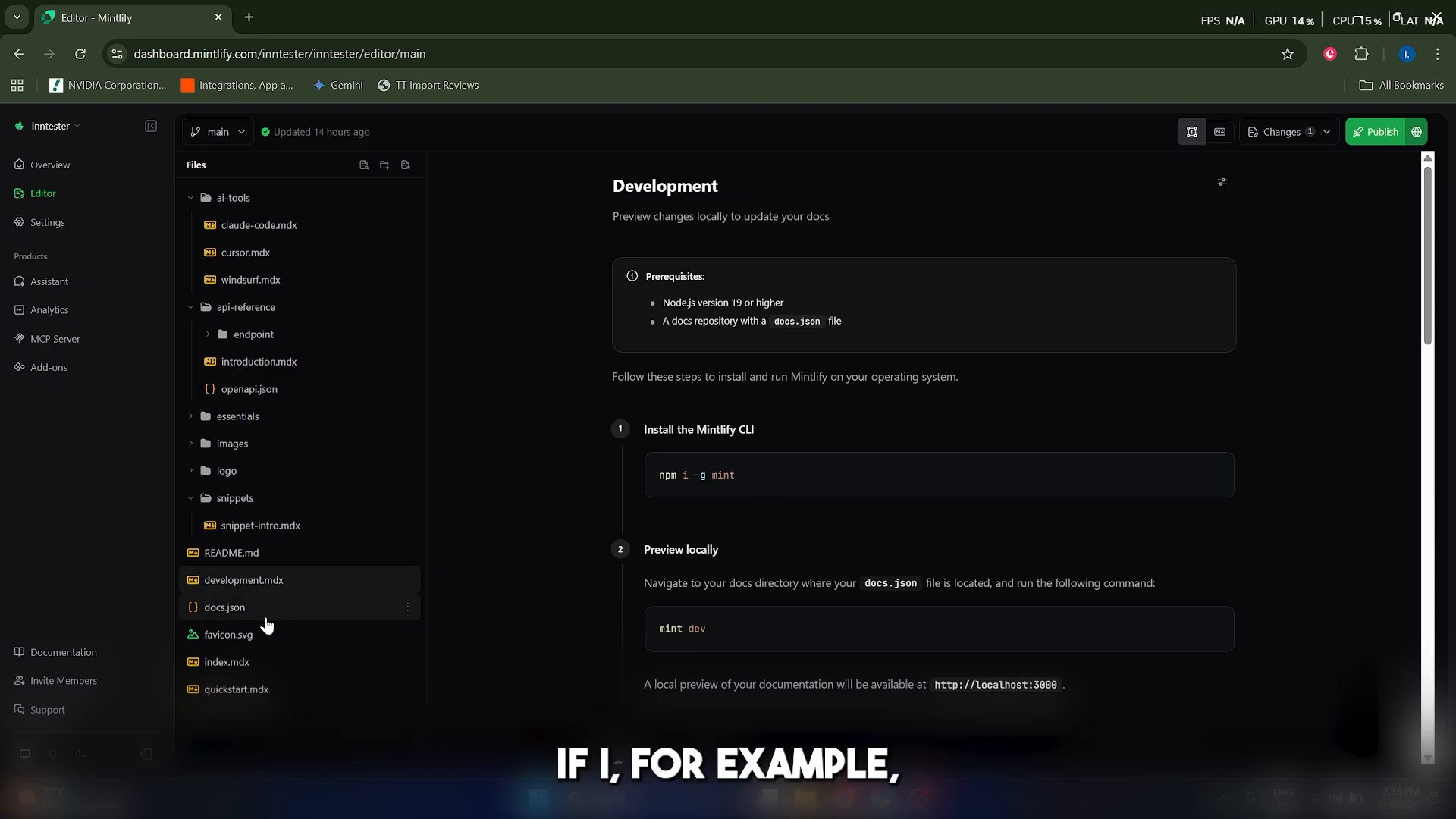
Open index.mdx and retype the end of its first section heading so it reads "Setting up".
left_click(262, 663)
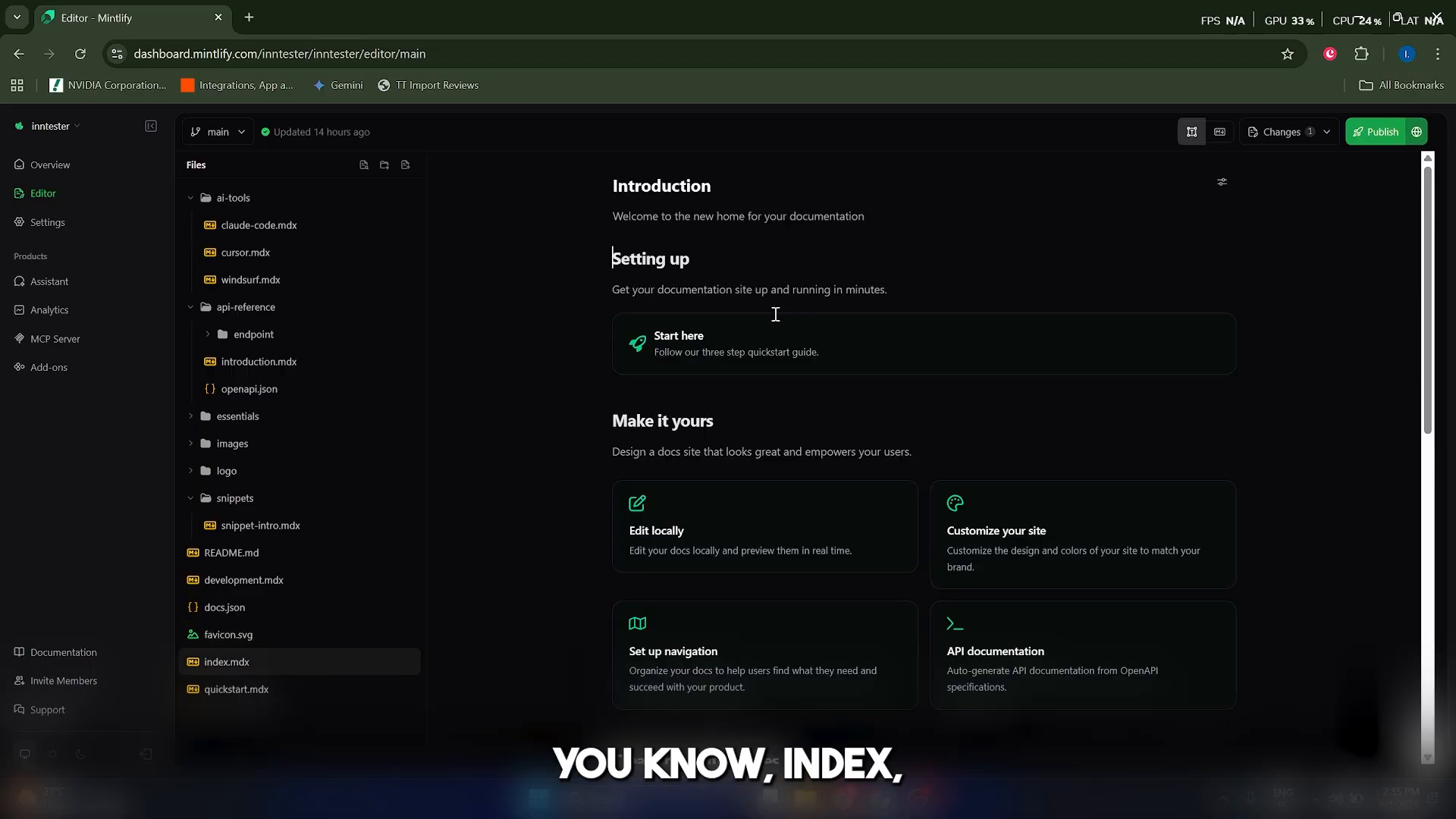
left_click(693, 257)
key("BackSpace")
key("BackSpace")
key("BackSpace")
key("BackSpace")
key("BackSpace")
key("BackSpace")
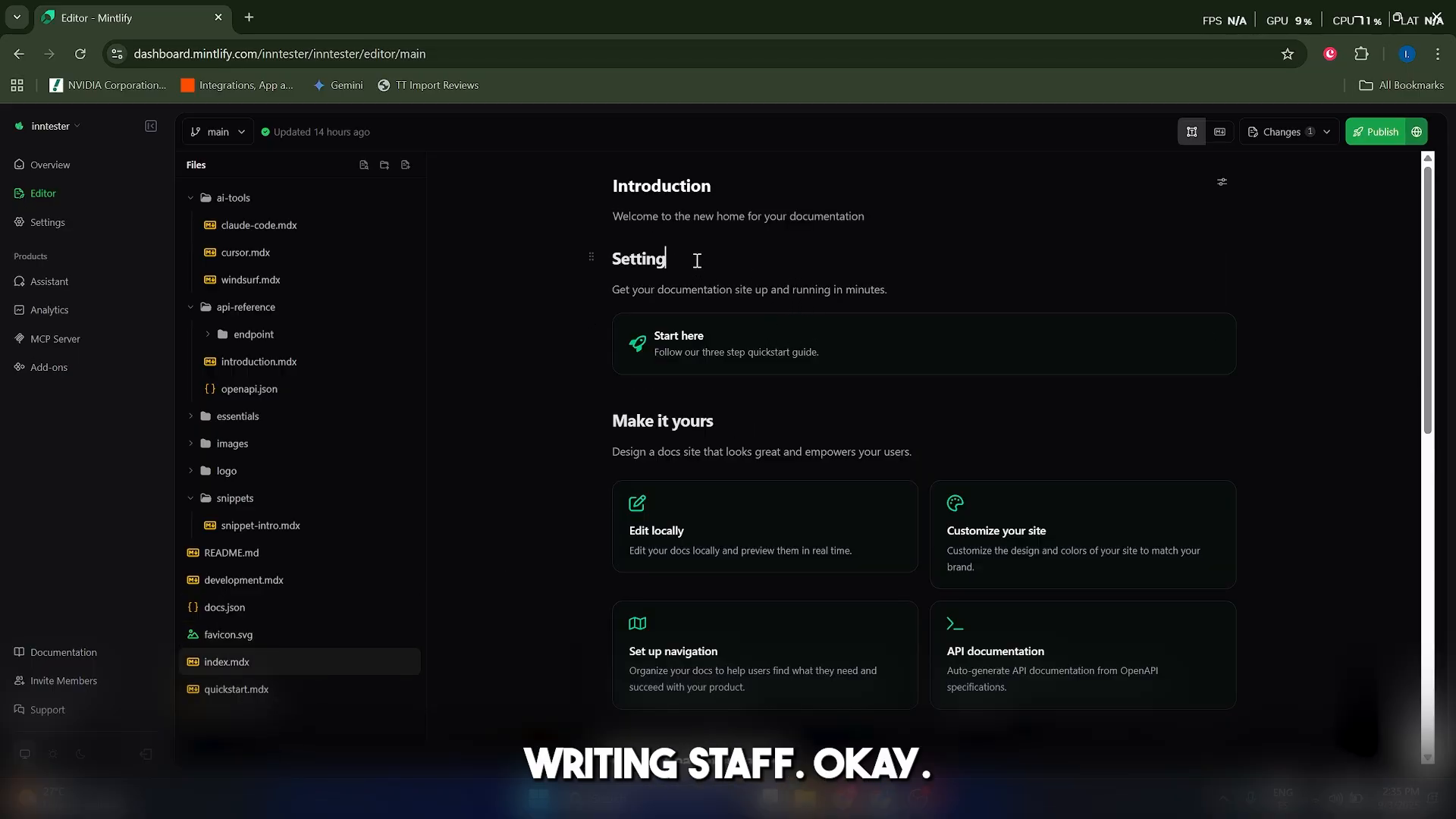
type("infg")
key("BackSpace")
key("BackSpace")
type("g up")
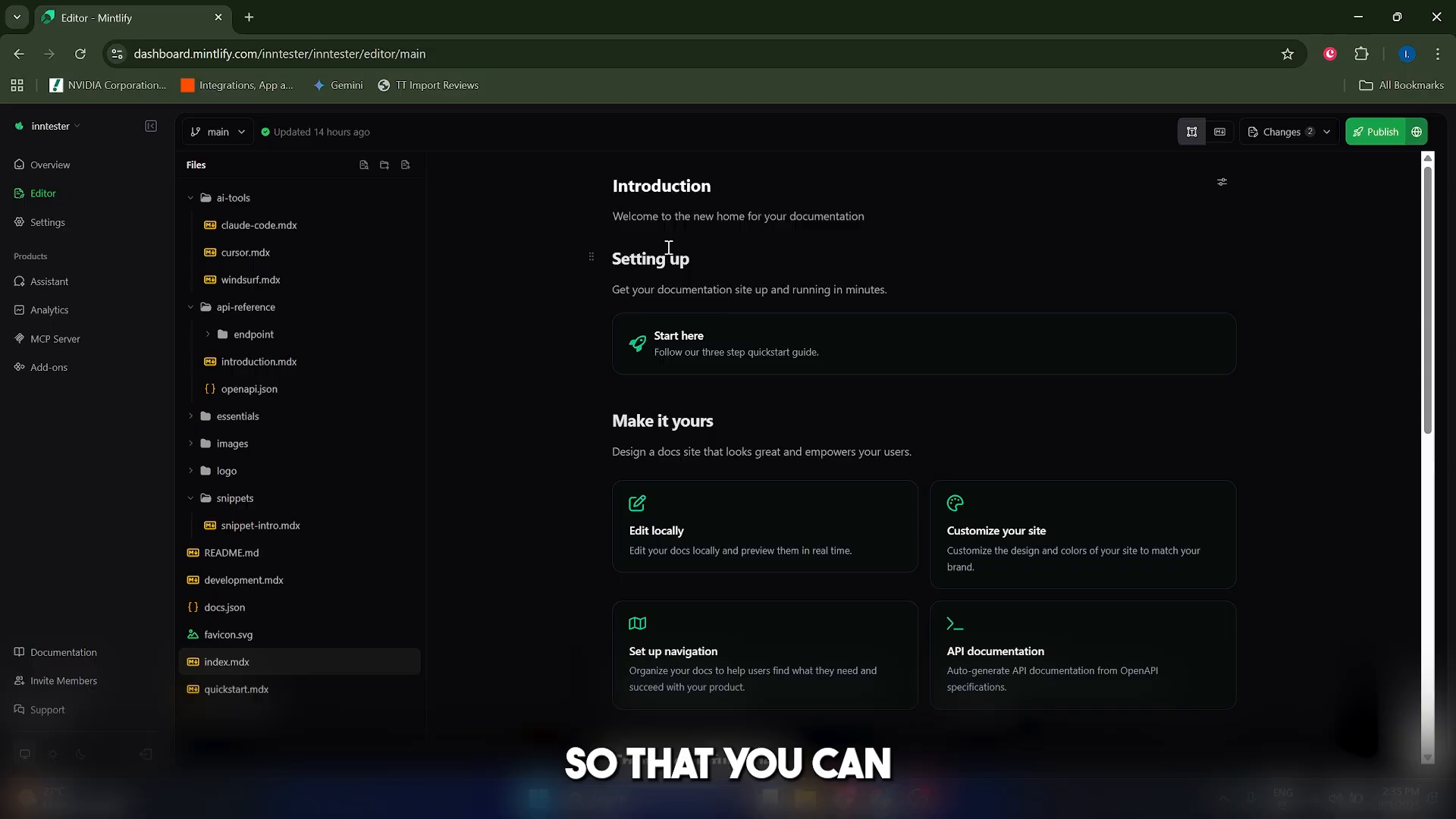
Select the sentence below the "Setting up" heading and view its available paragraph styles and extra formatting options.
triple_click(675, 289)
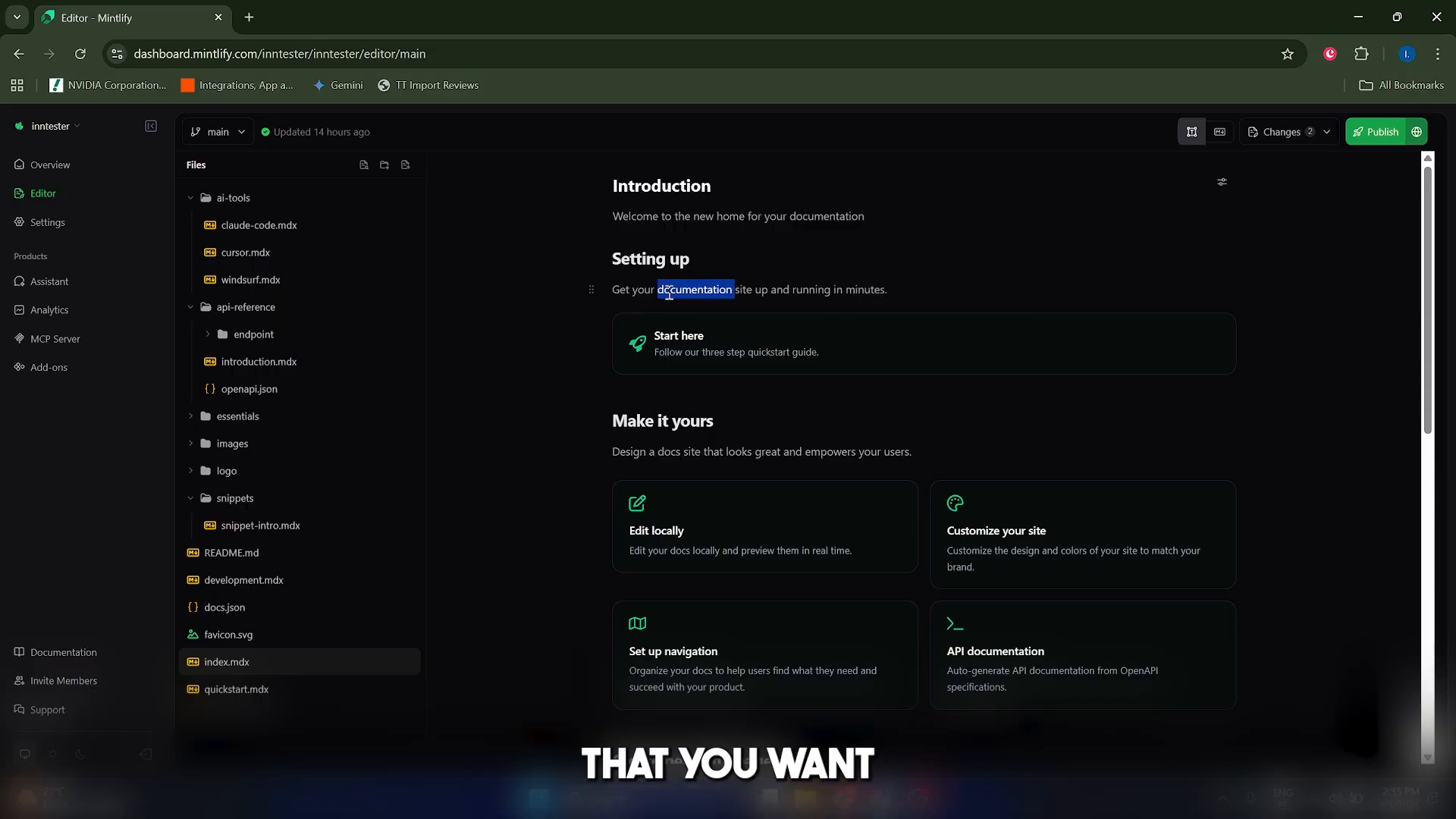
left_click(668, 258)
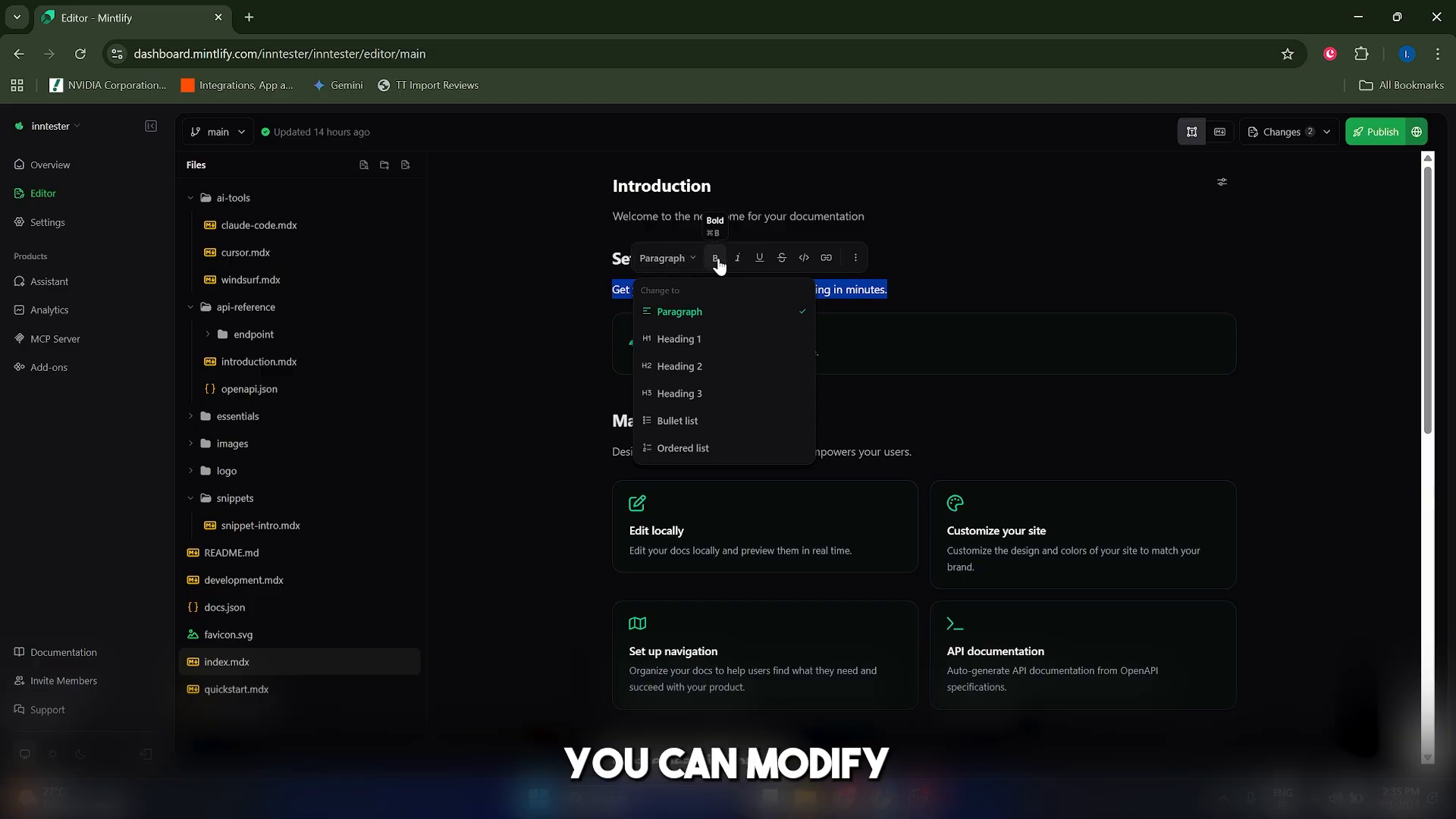
left_click(858, 261)
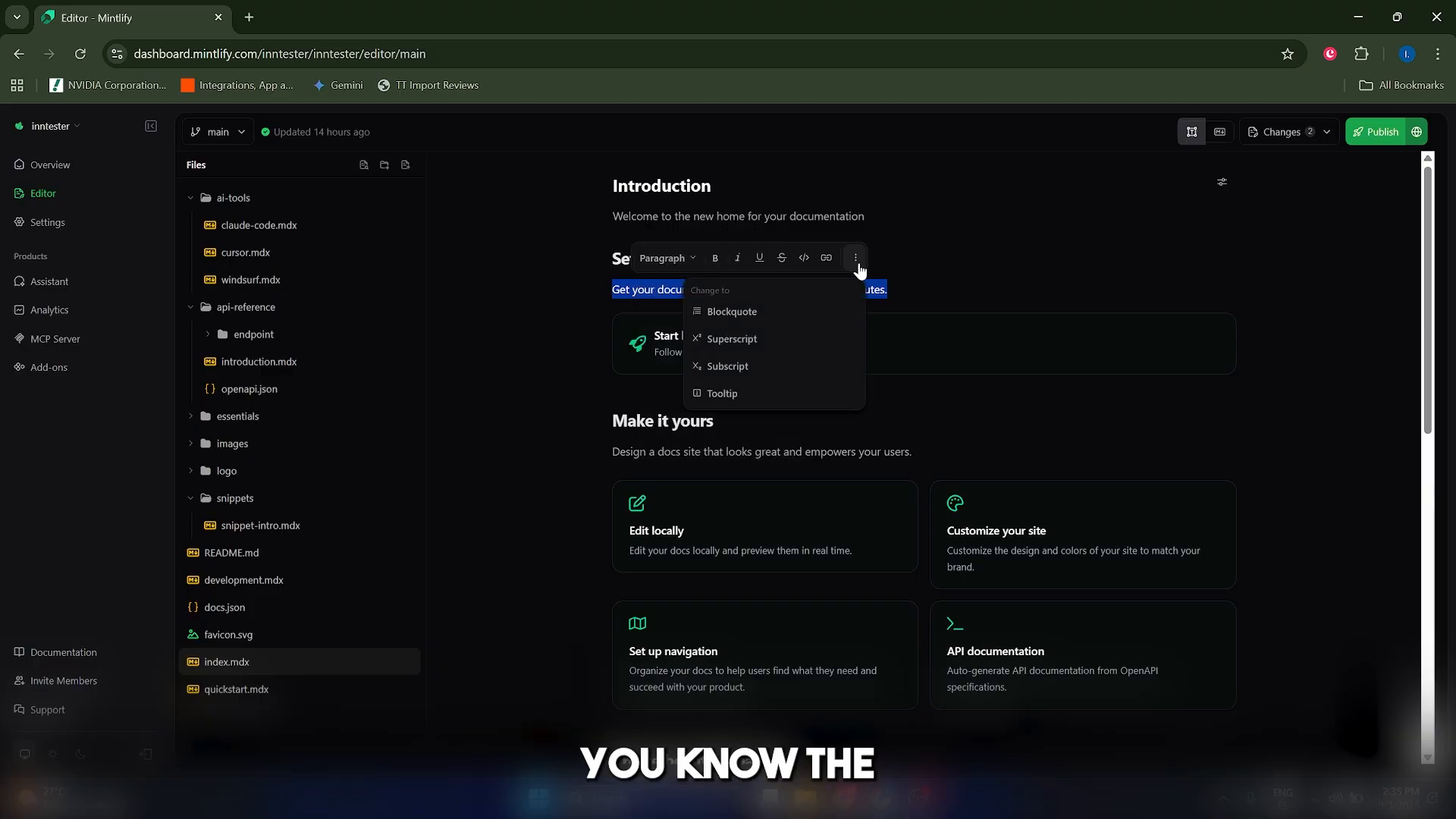
left_click(922, 270)
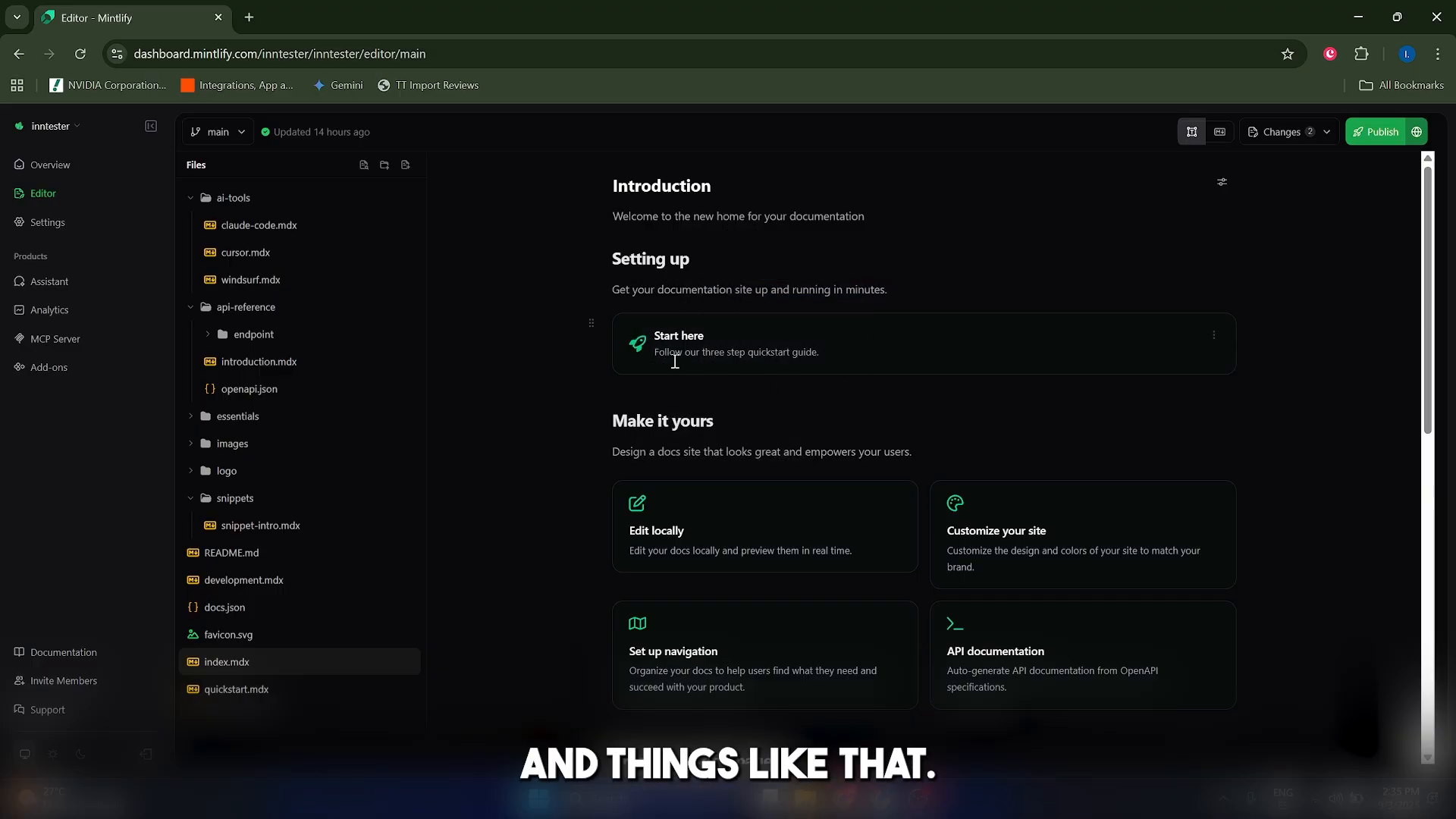
Add a Heading 3 block reading "EXAMPLE HEADING" at the end of index.mdx, below the "See complete examples" card.
scroll(781, 562, "down", 8)
left_click(780, 562)
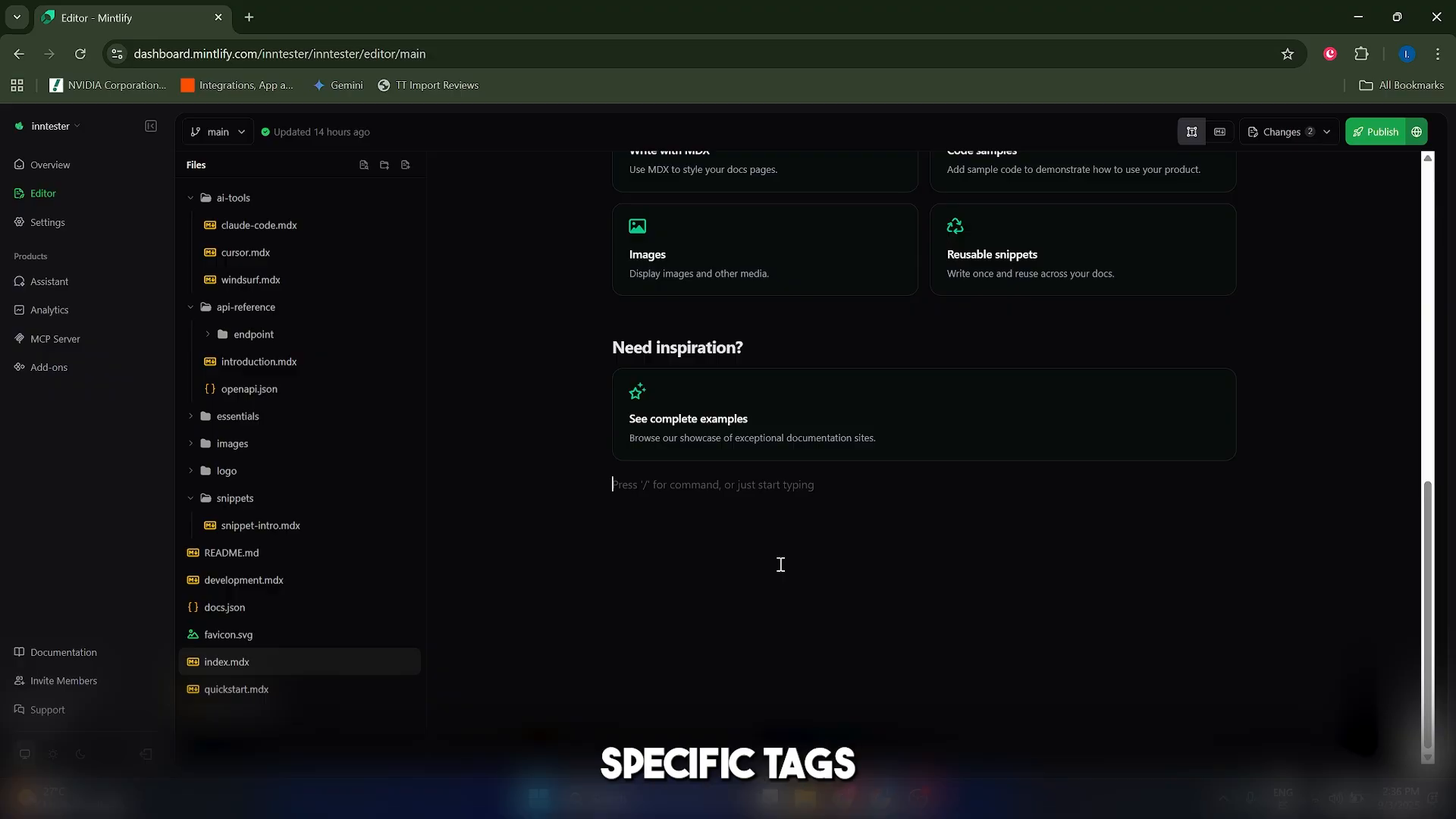
type("/")
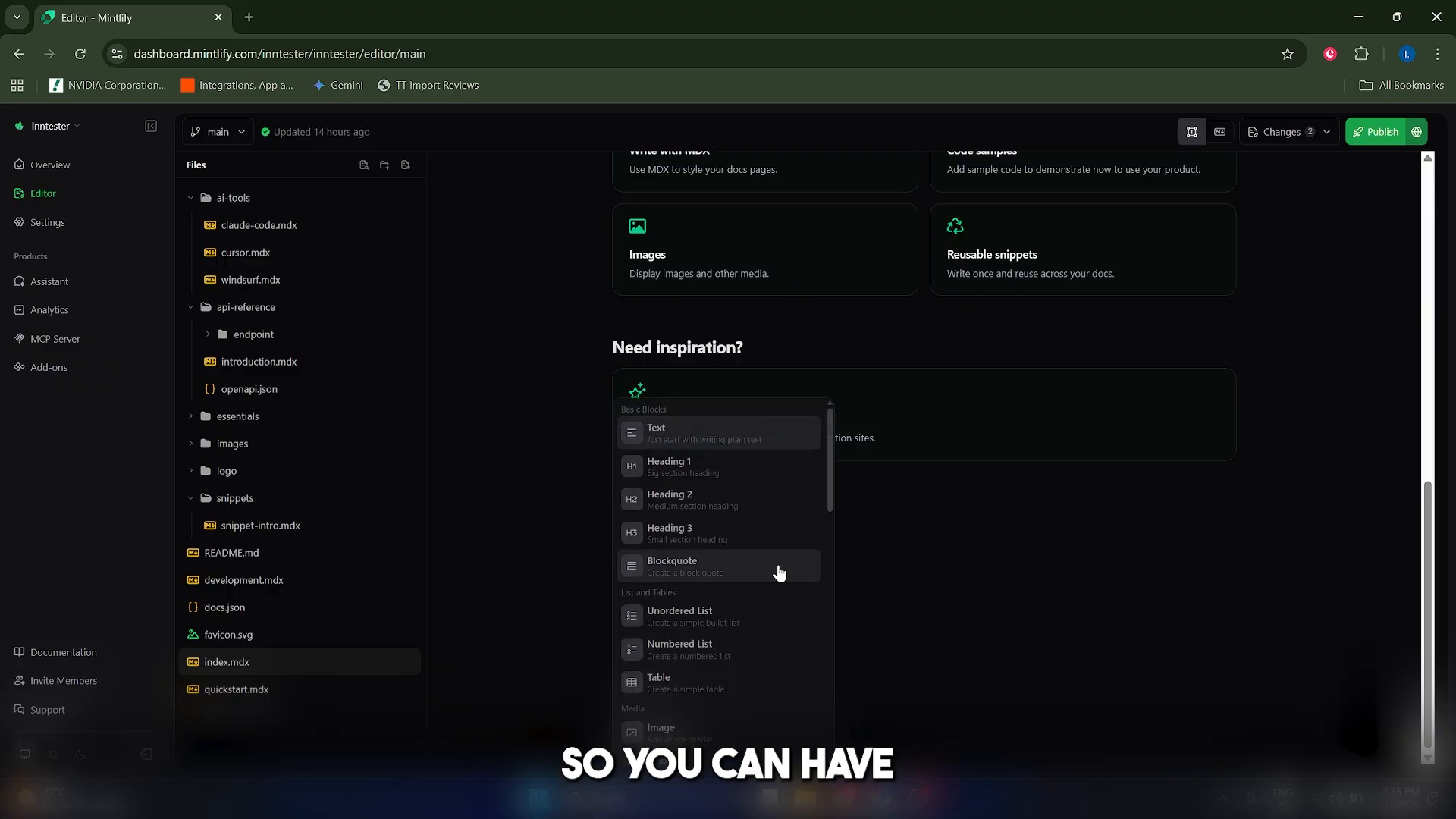
scroll(766, 580, "down", 2)
scroll(734, 647, "down", 5)
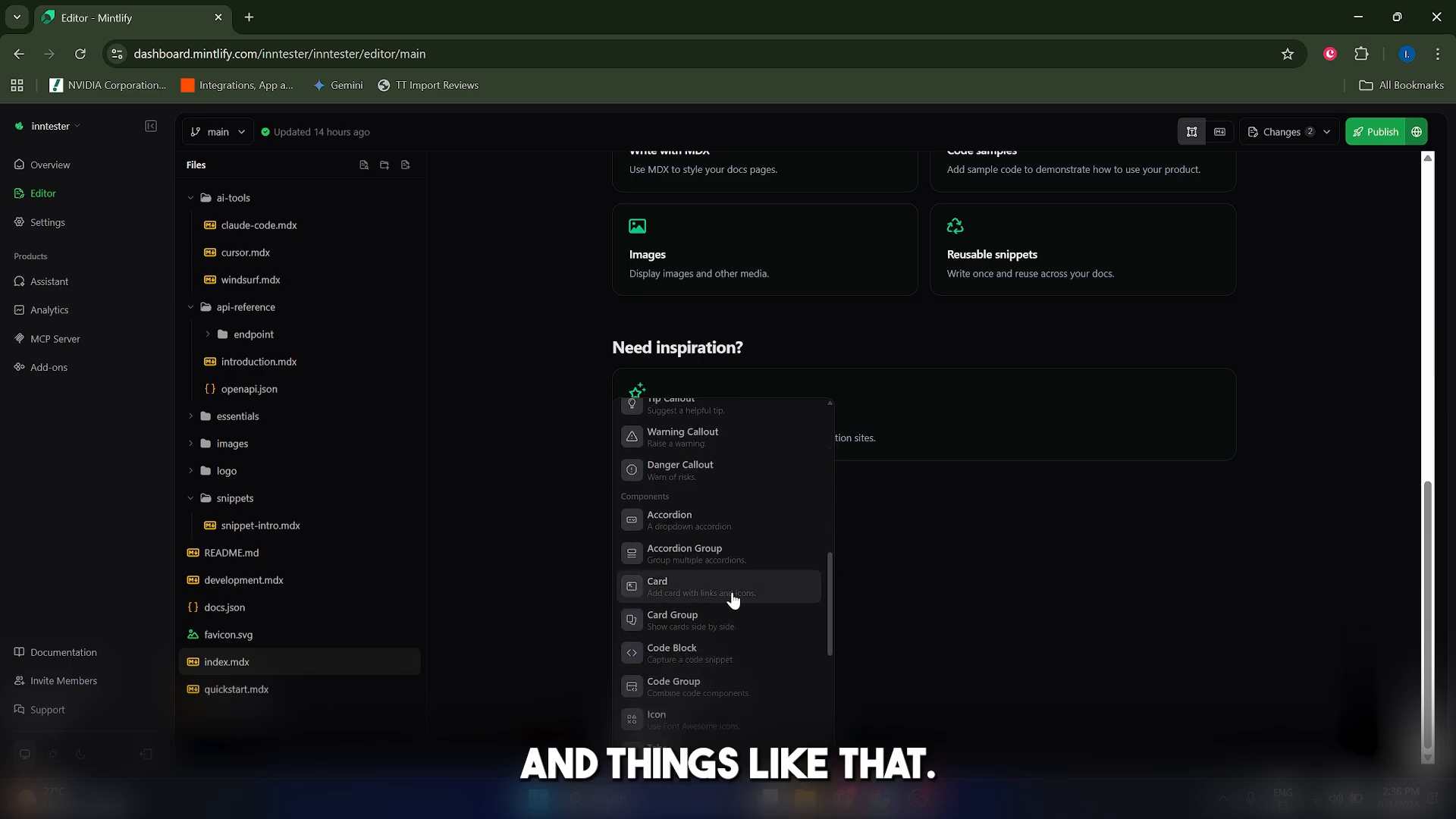
scroll(717, 591, "up", 7)
left_click(694, 543)
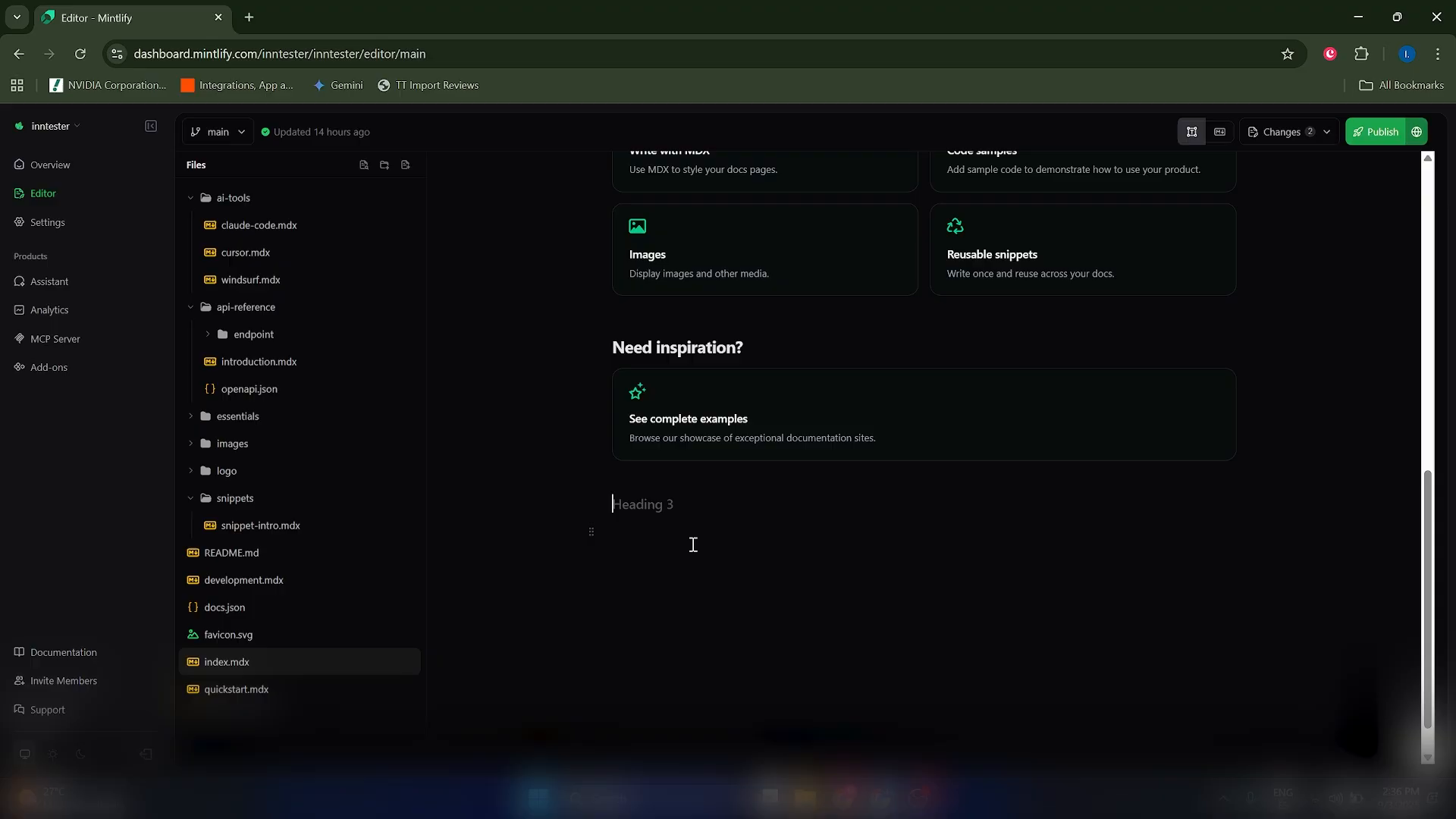
type("EXAMPLE HEADING")
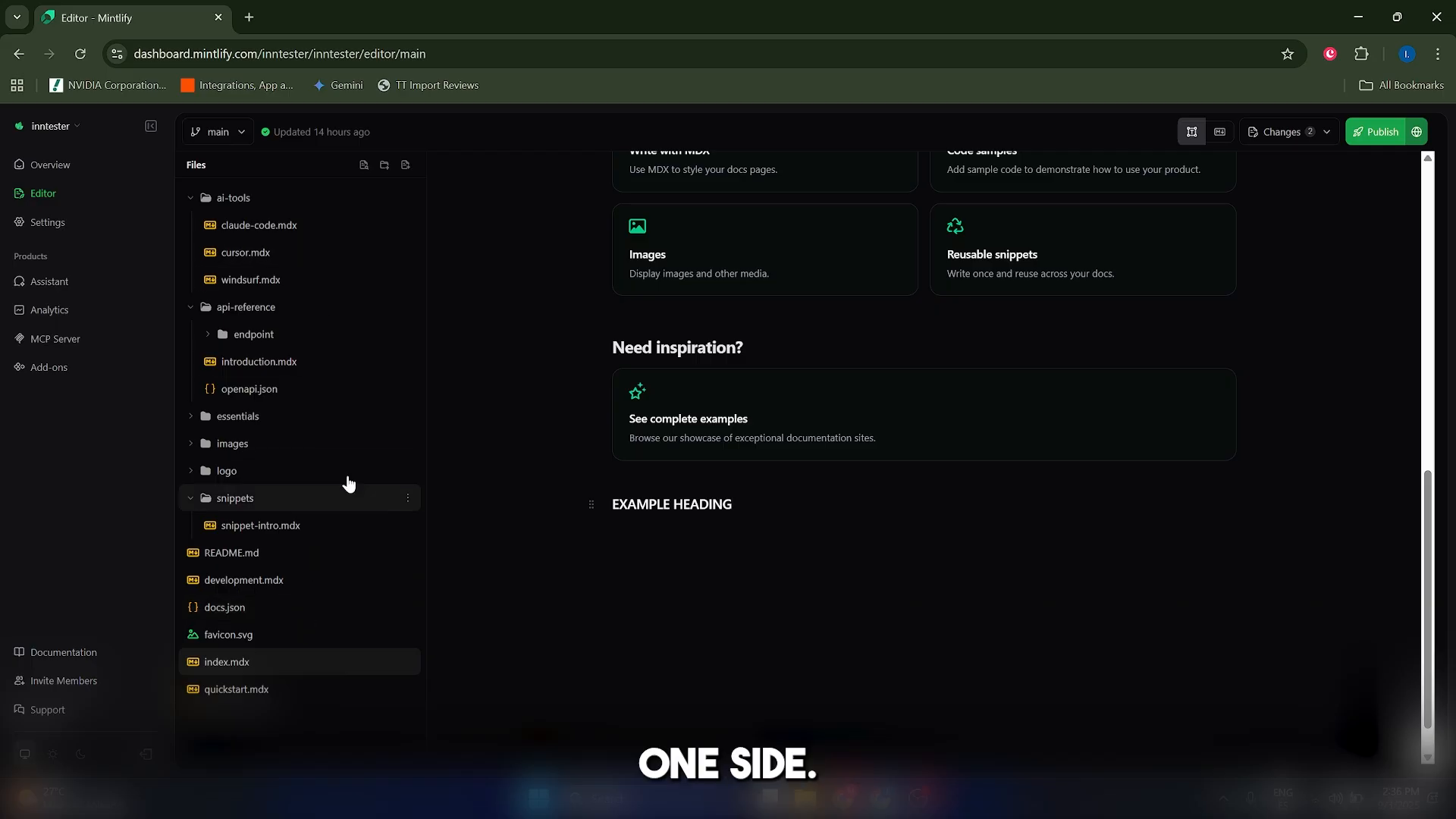
Create a new file named EXAMPLE with the .mdx extension in the project root.
left_click(405, 166)
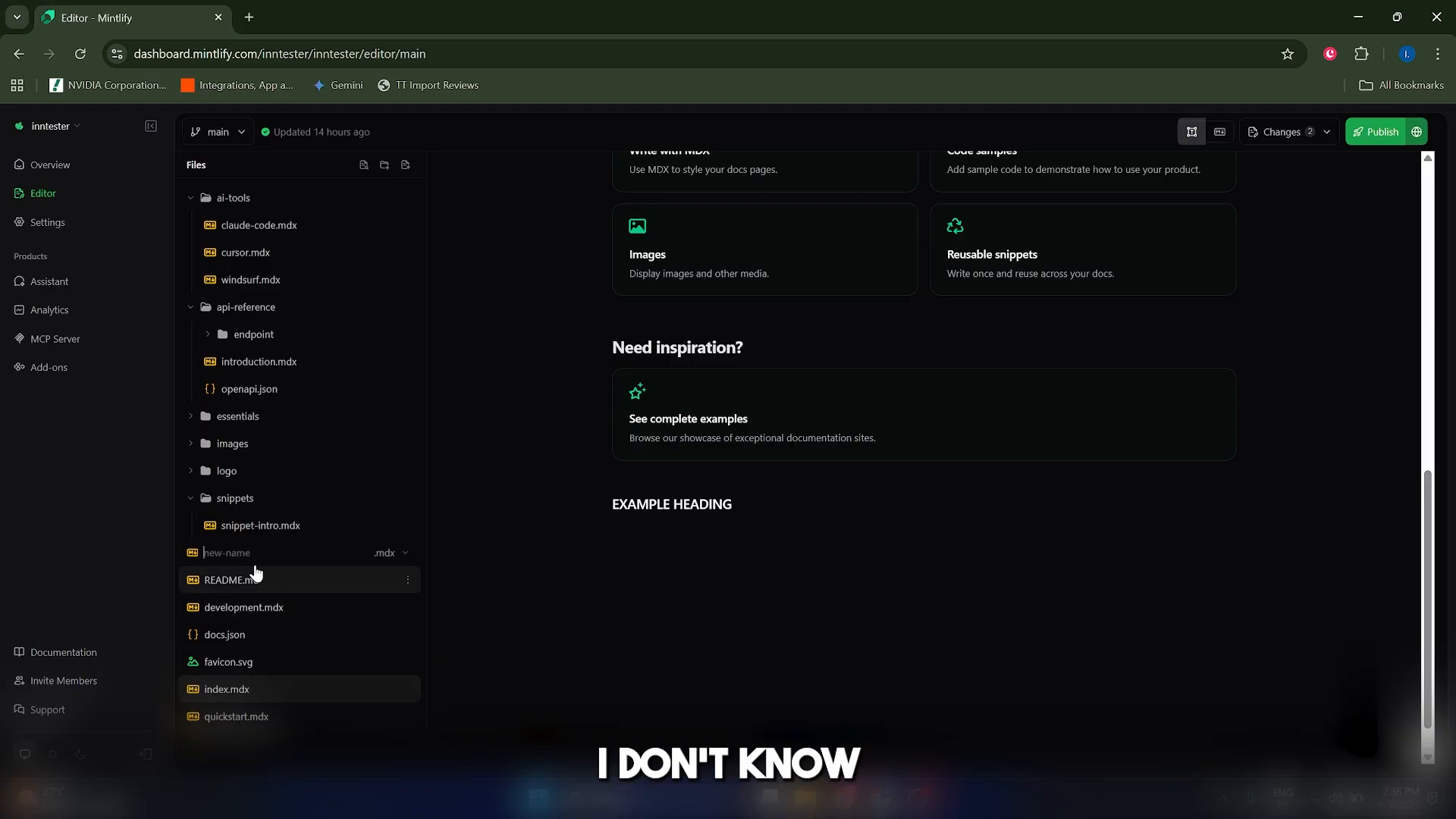
type("EXAMPLE")
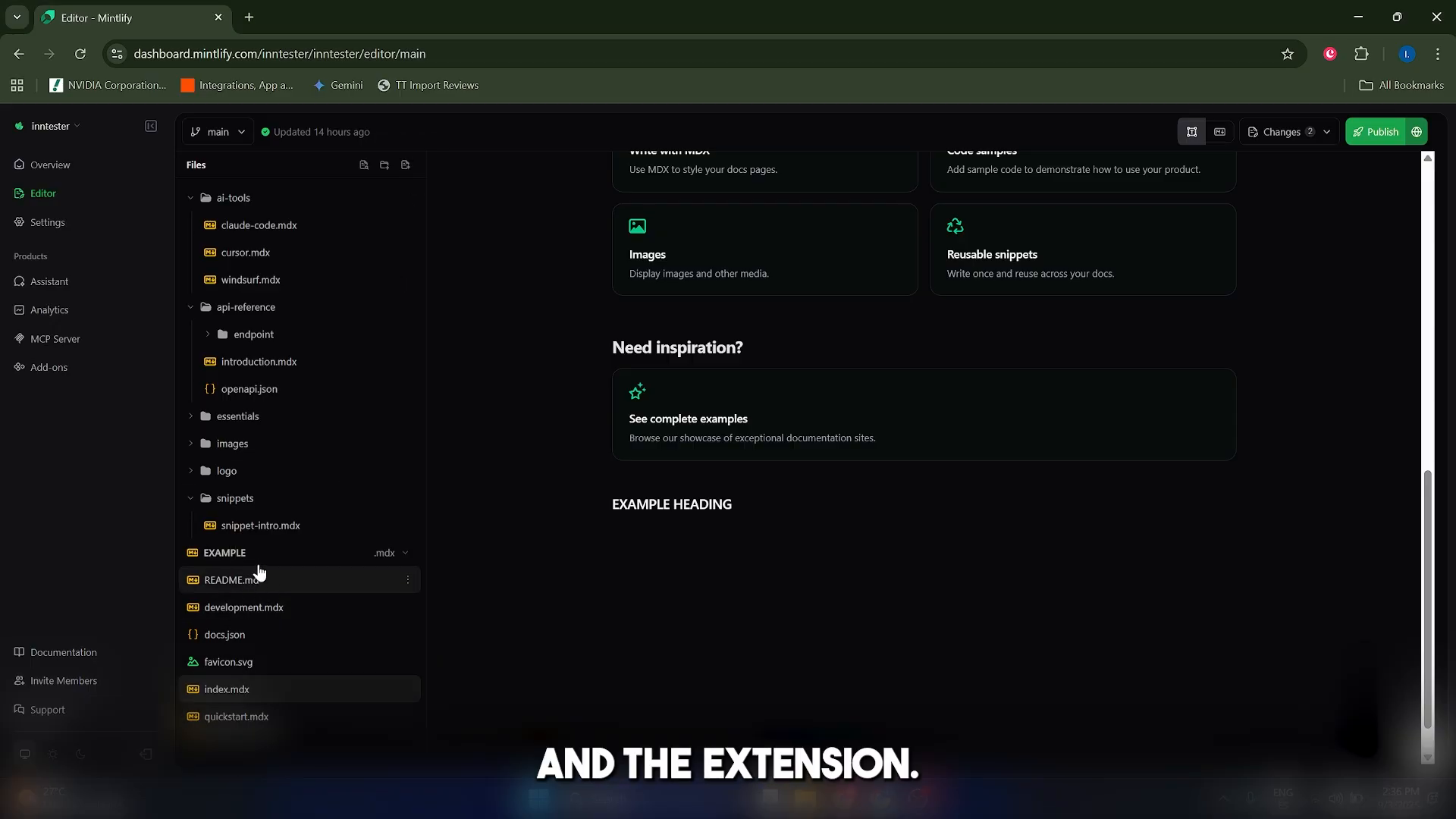
left_click(393, 552)
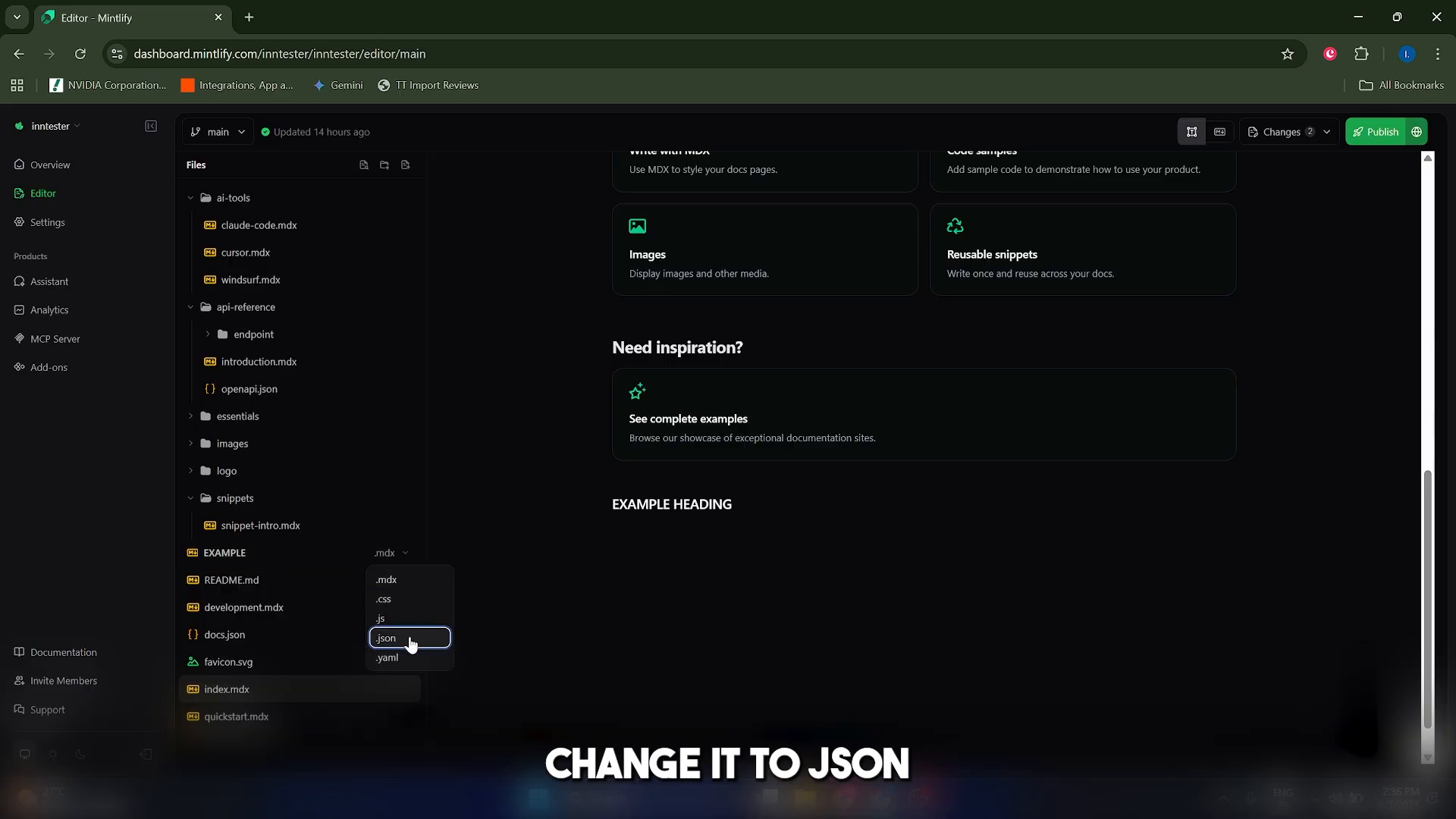
key("Return")
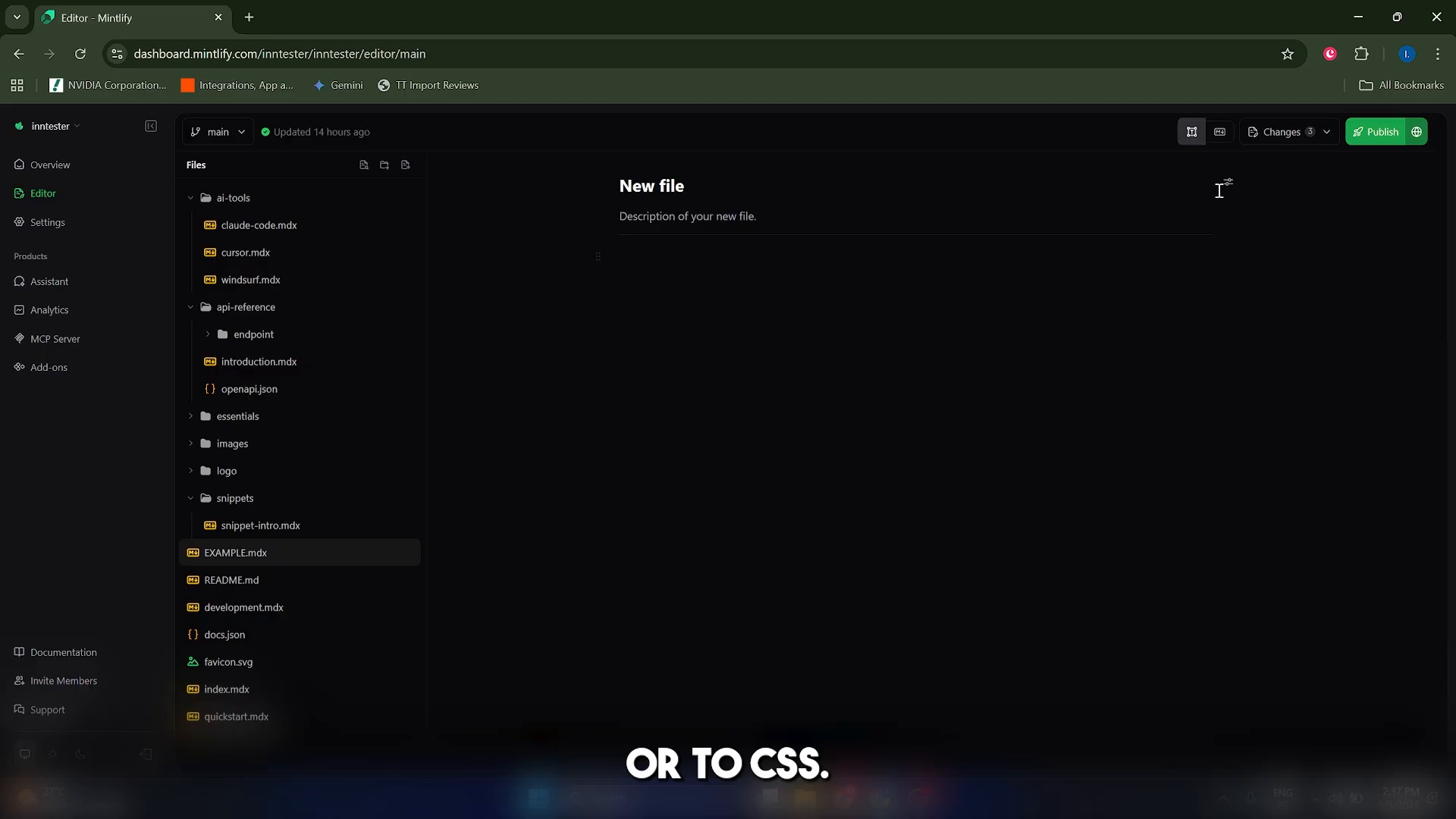
Open EXAMPLE.mdx from the list of pending changes and inspect its title and description in source code mode.
left_click(1307, 142)
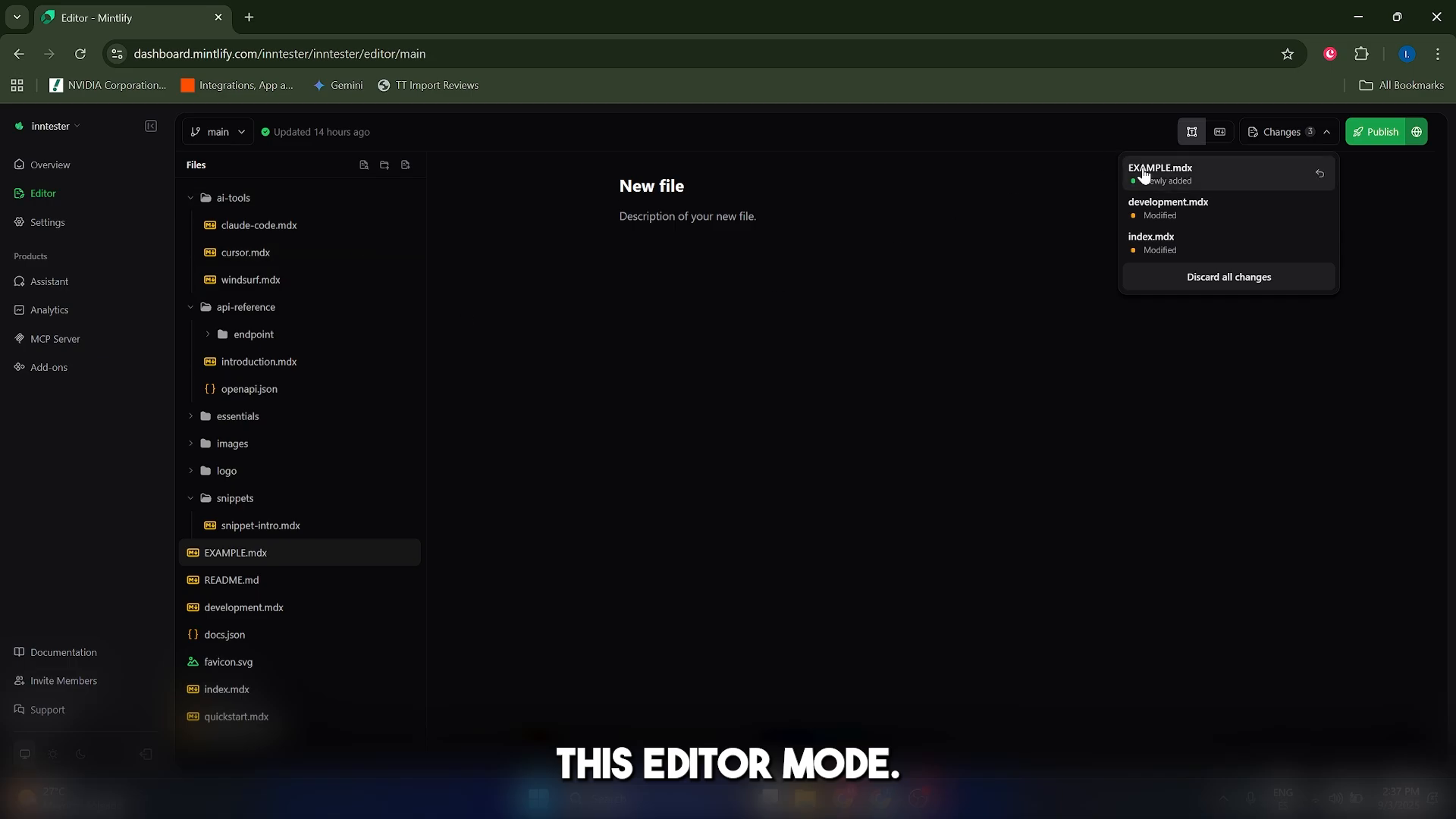
left_click(1194, 182)
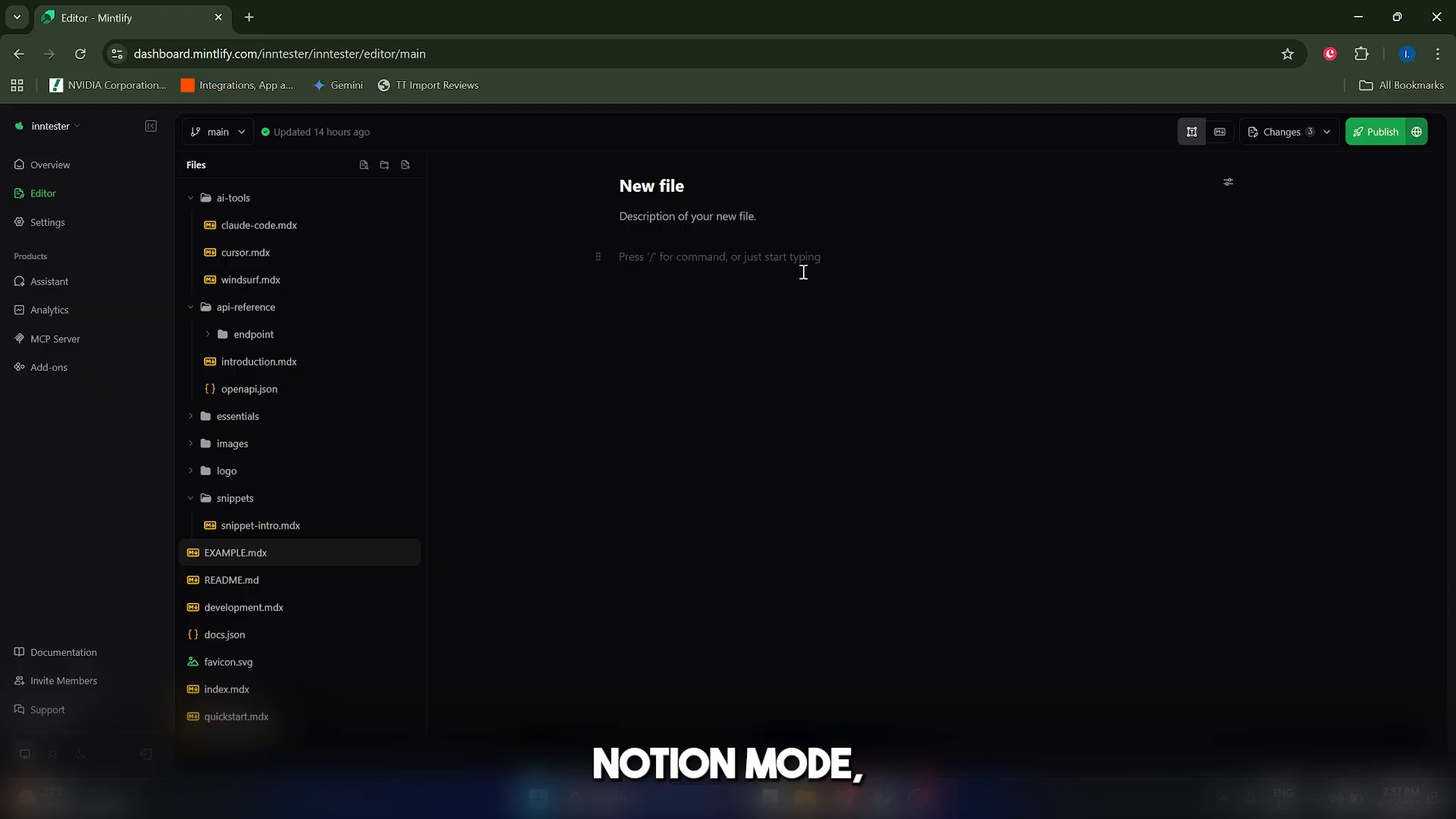
left_click(1220, 131)
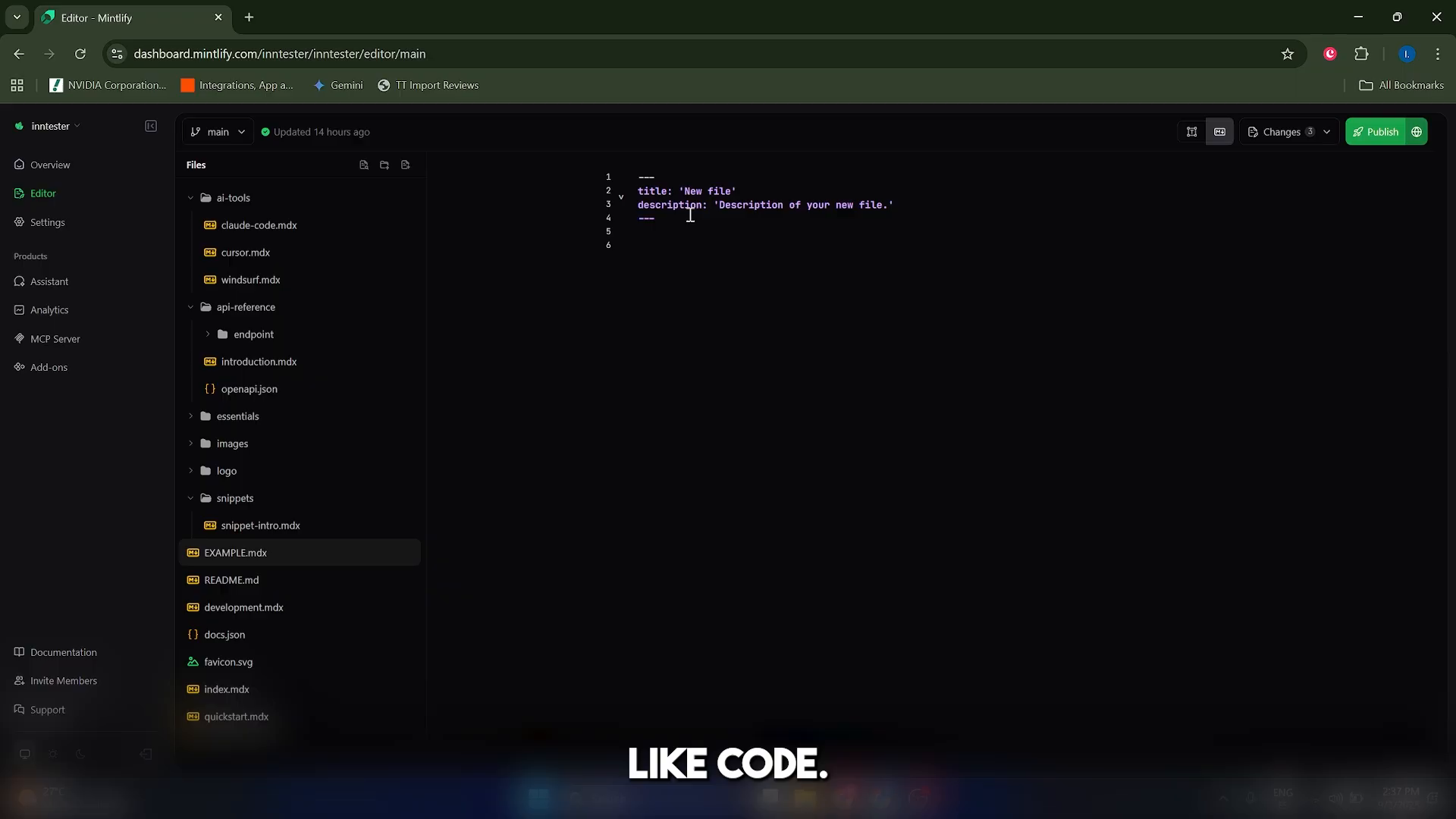
left_click_drag(669, 190, 637, 206)
left_click(637, 207)
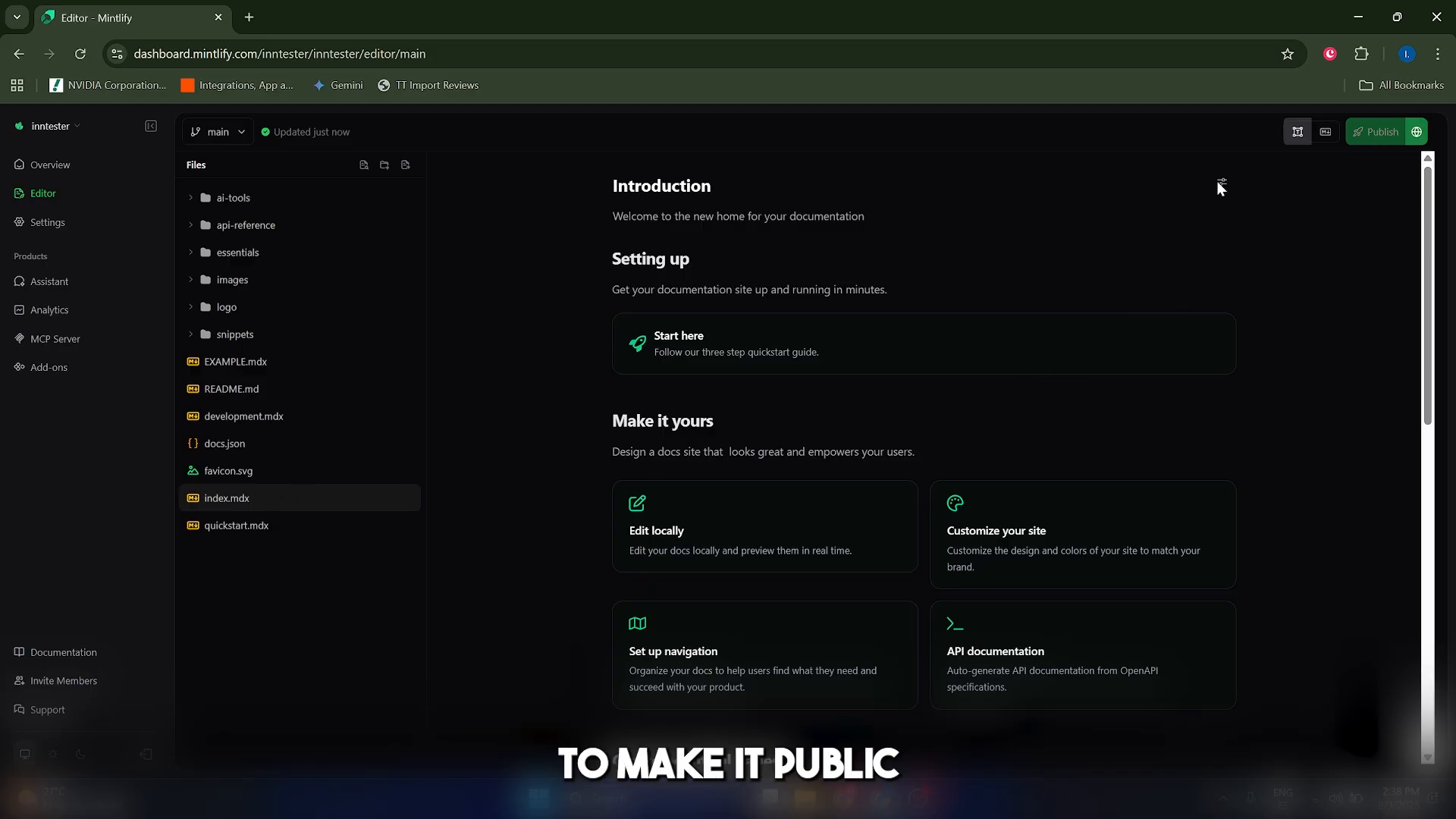
Open the live documentation site from the editor, look over its Introduction page, and close the site.
left_click(1415, 137)
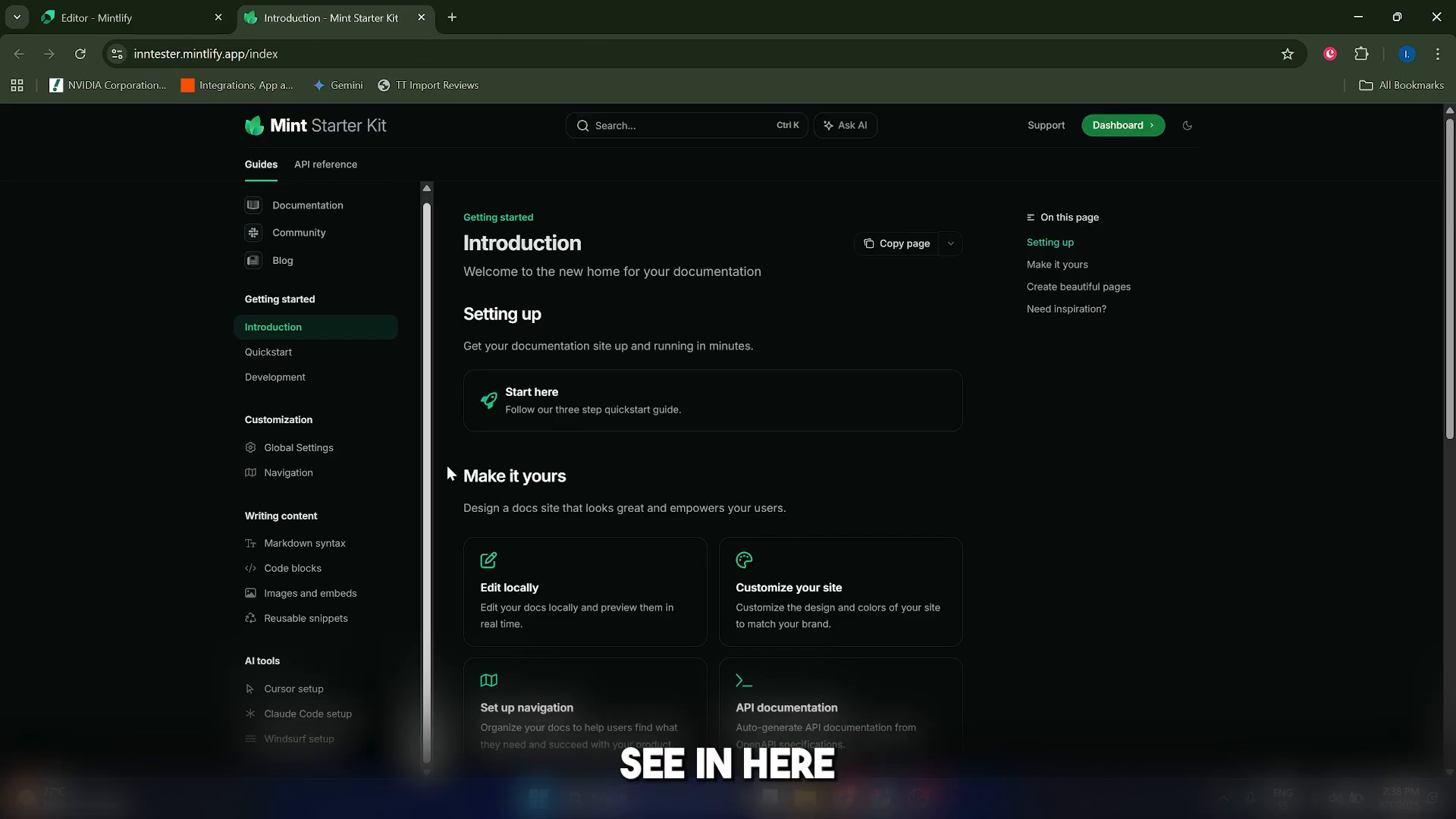
scroll(288, 482, "down", 10)
scroll(567, 608, "up", 10)
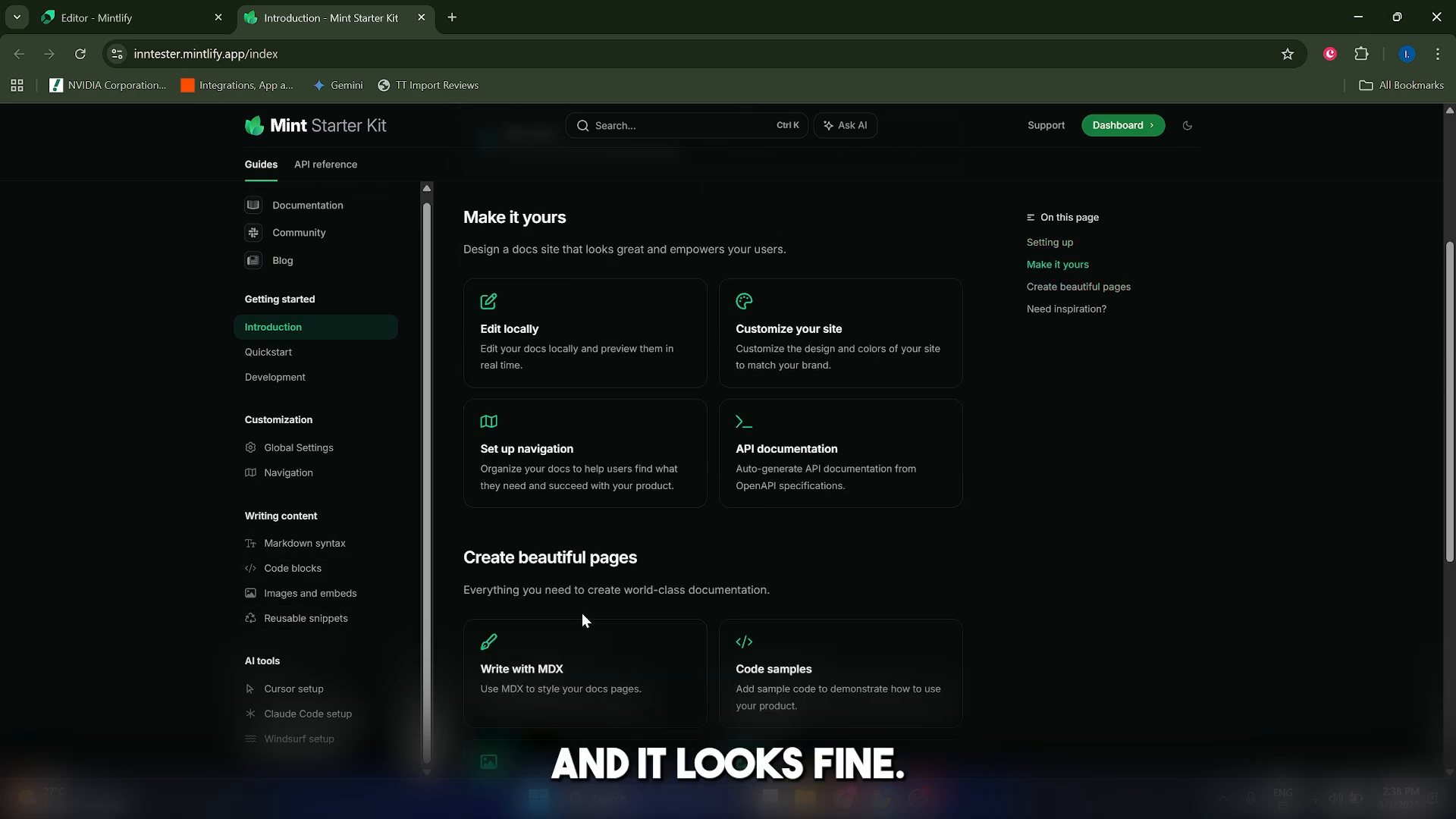
left_click(421, 18)
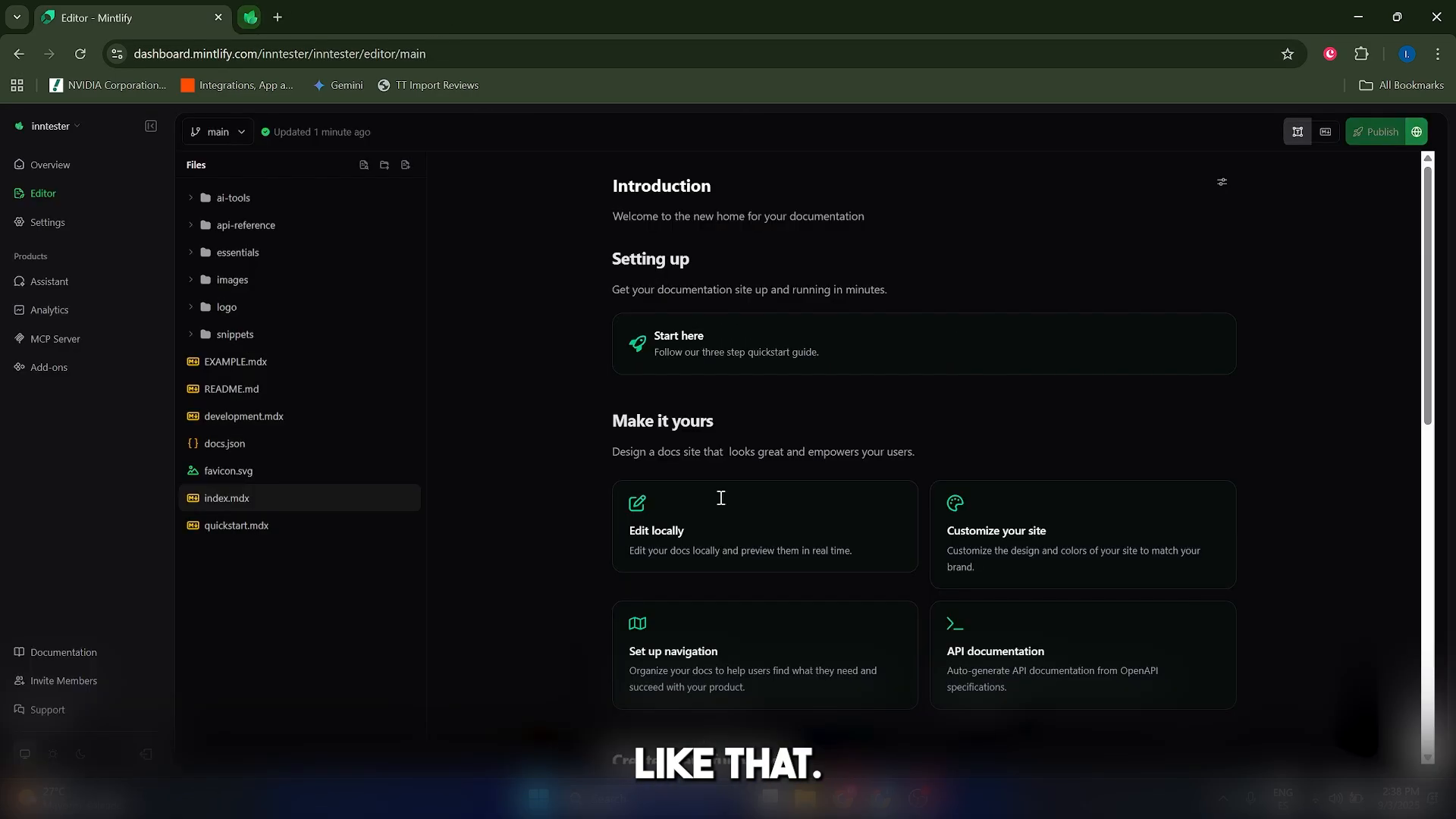
Visit the published docs from the project overview and review the Introduction page with its EXAMPLE HEADING entry.
left_click(51, 165)
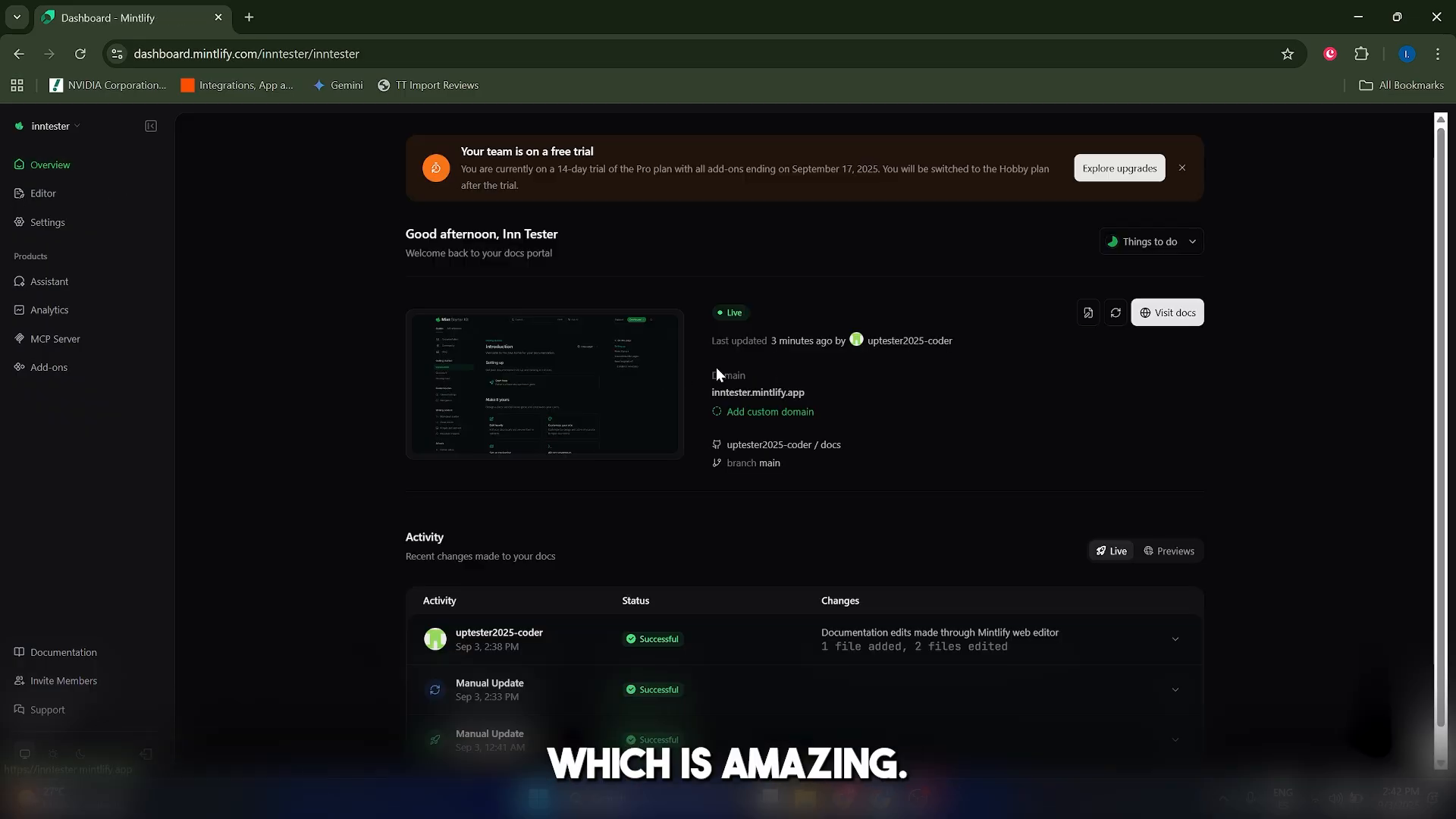
left_click(1160, 322)
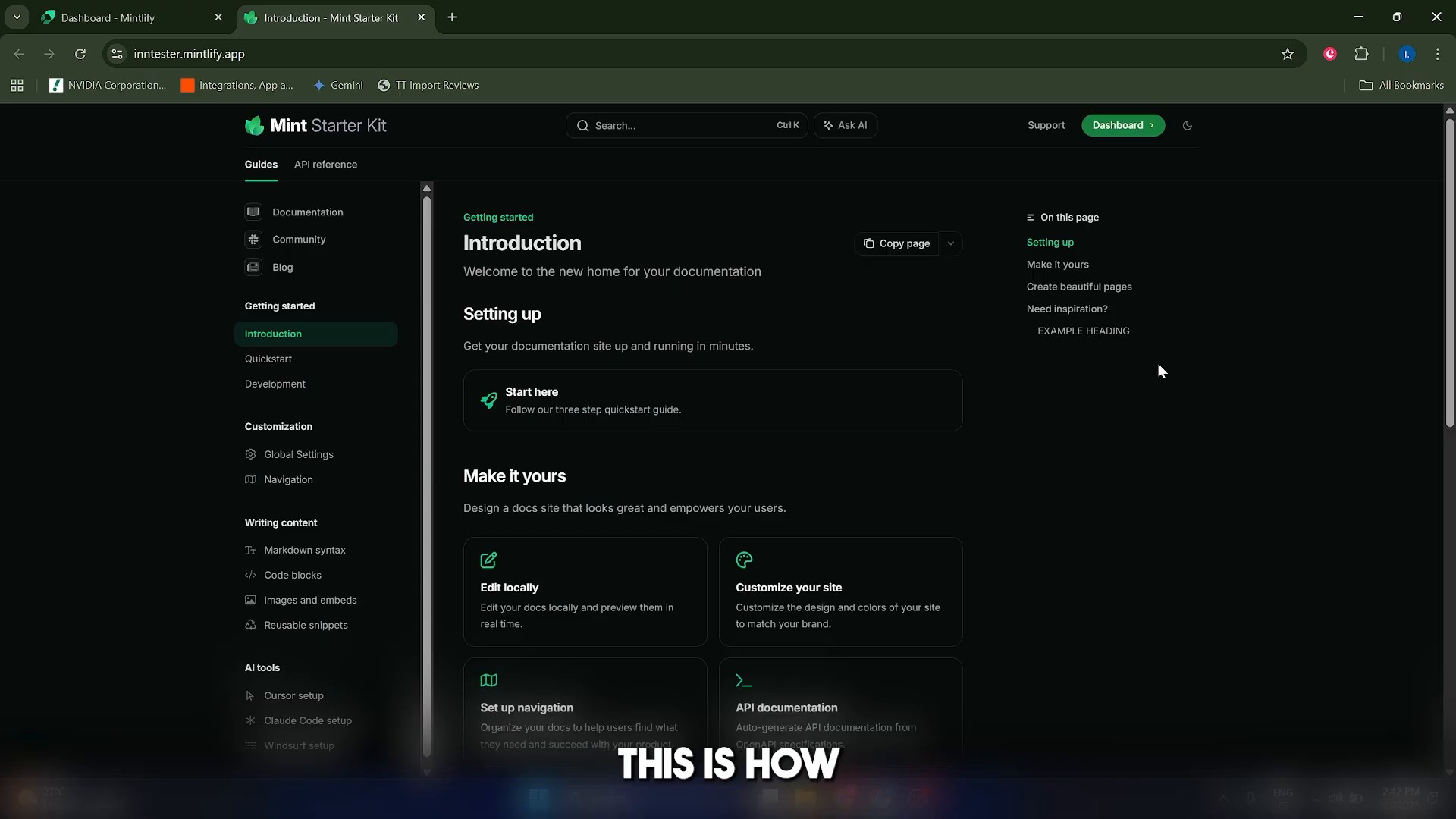
scroll(1158, 363, "down", 2)
scroll(1009, 456, "up", 1)
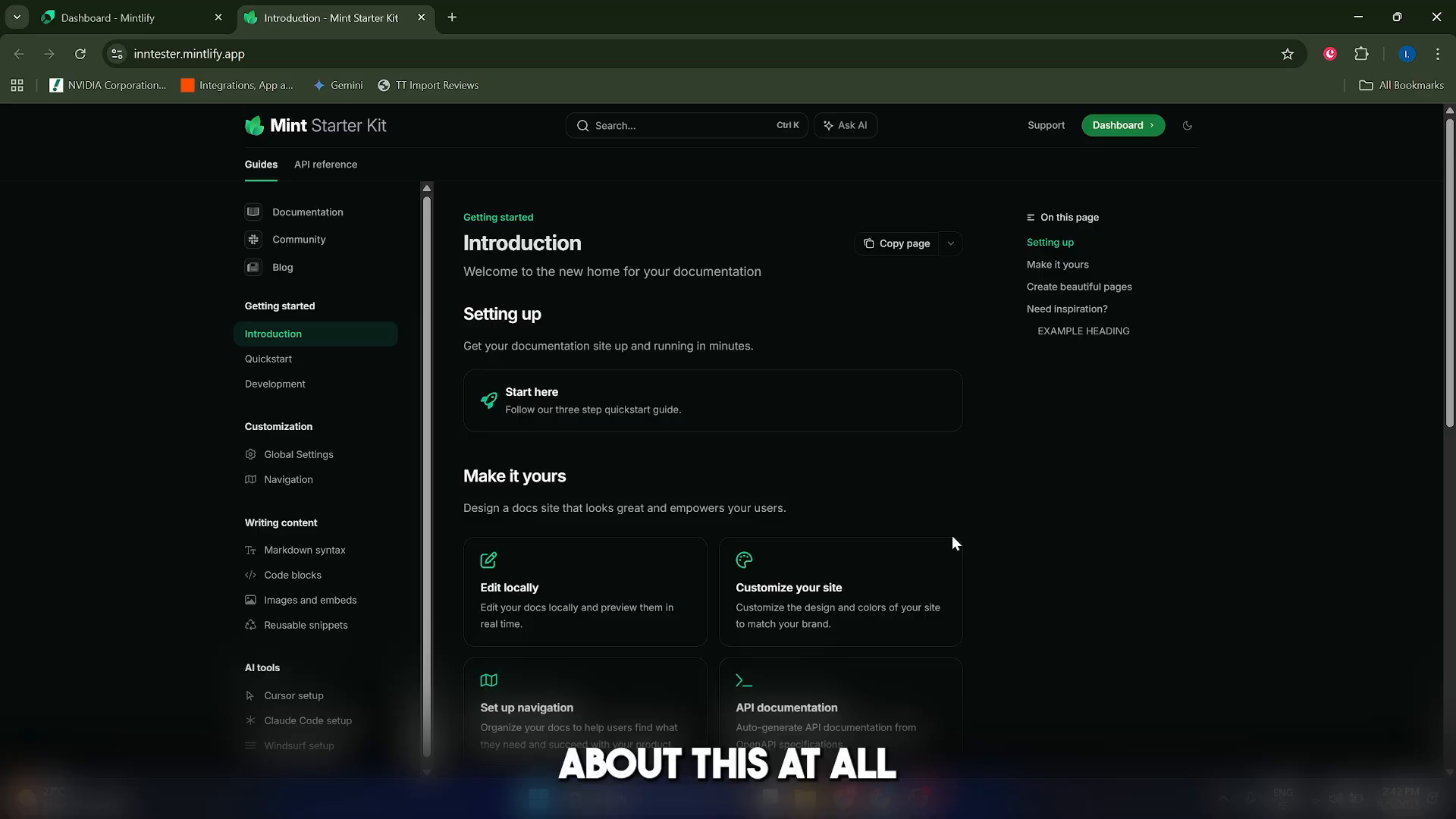
On the site's Quickstart page, ask the AI assistant "Explain in short the Quickstart page".
left_click(843, 135)
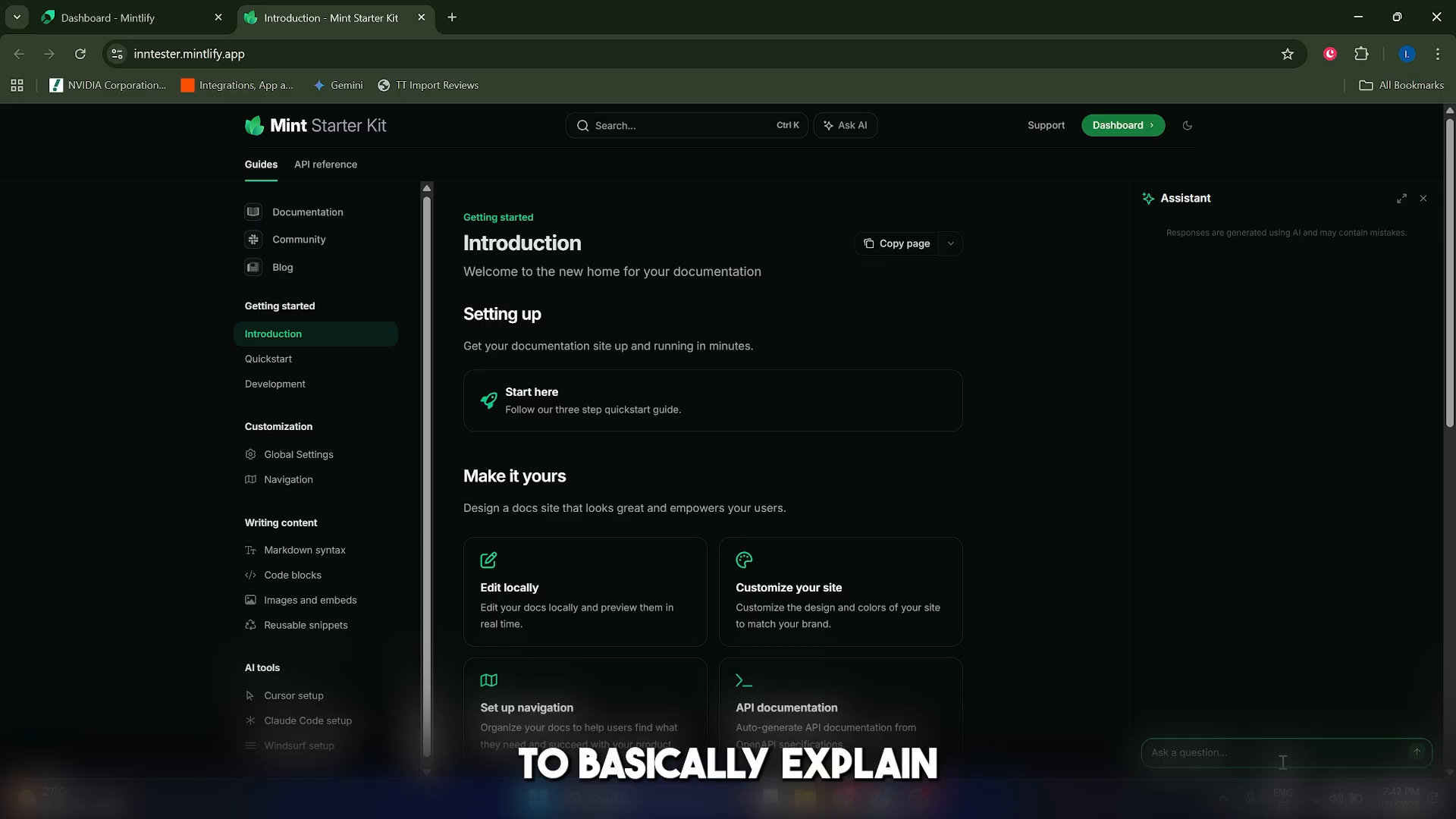
left_click(265, 358)
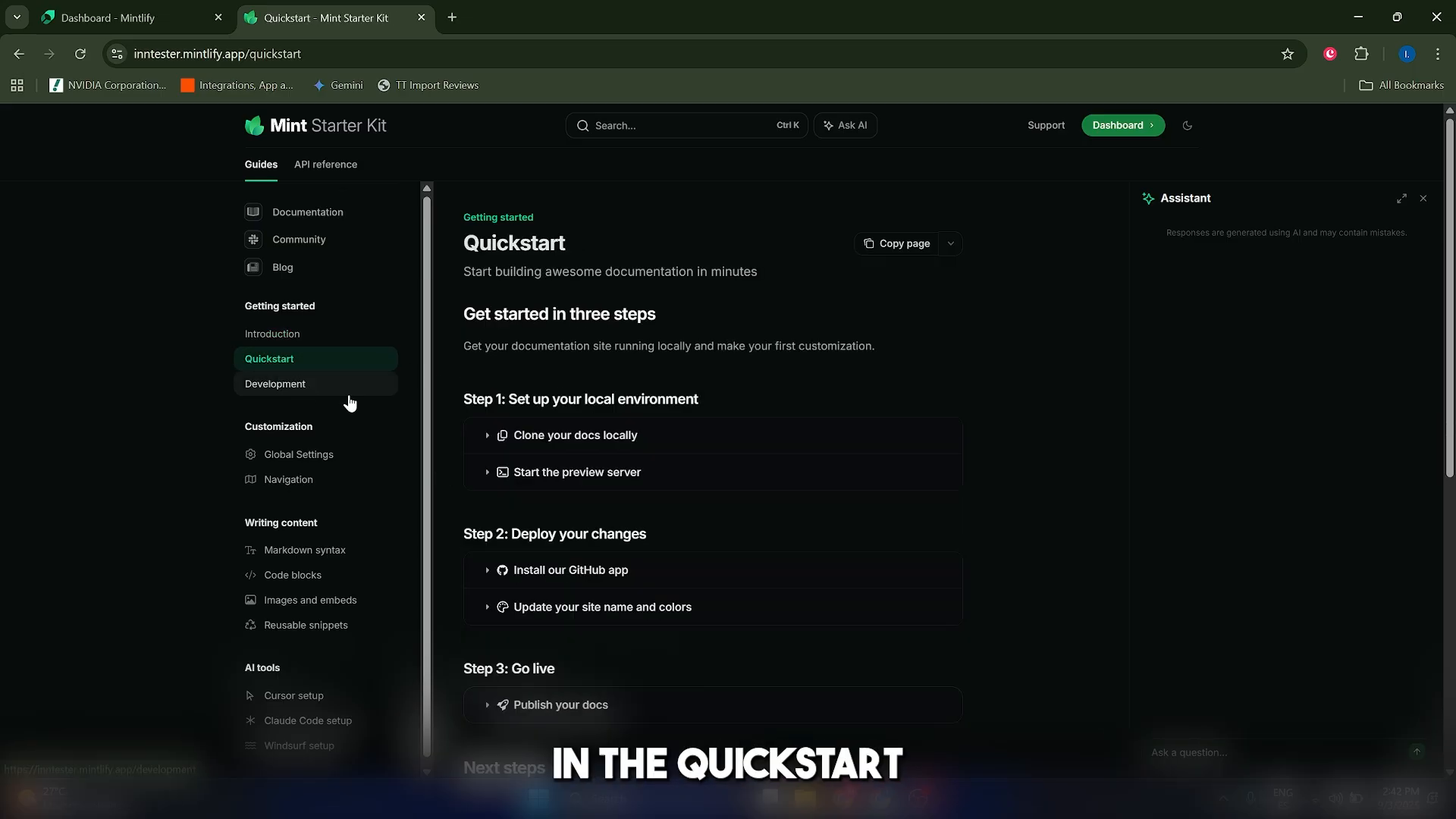
left_click(1210, 761)
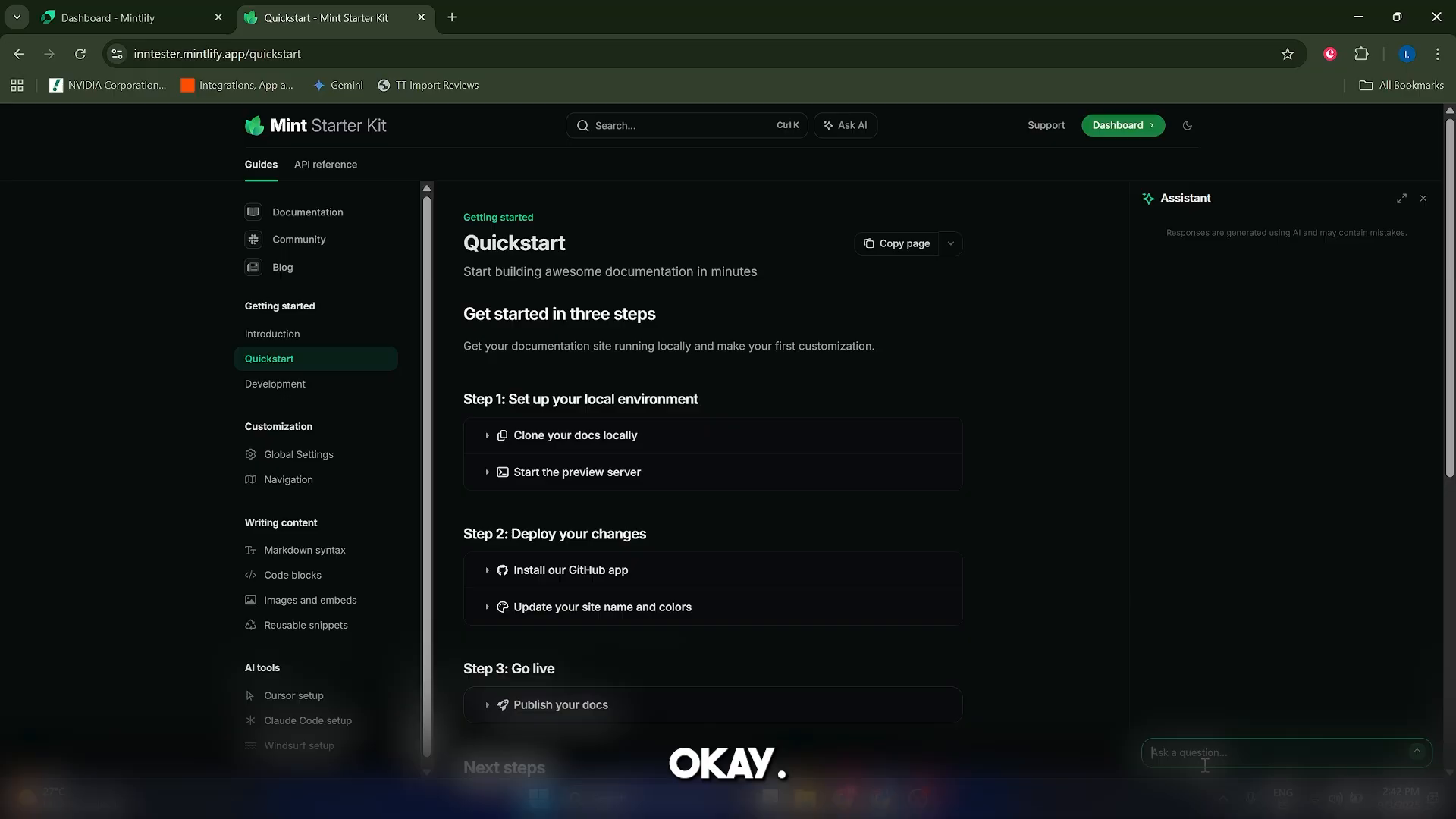
type("Expña")
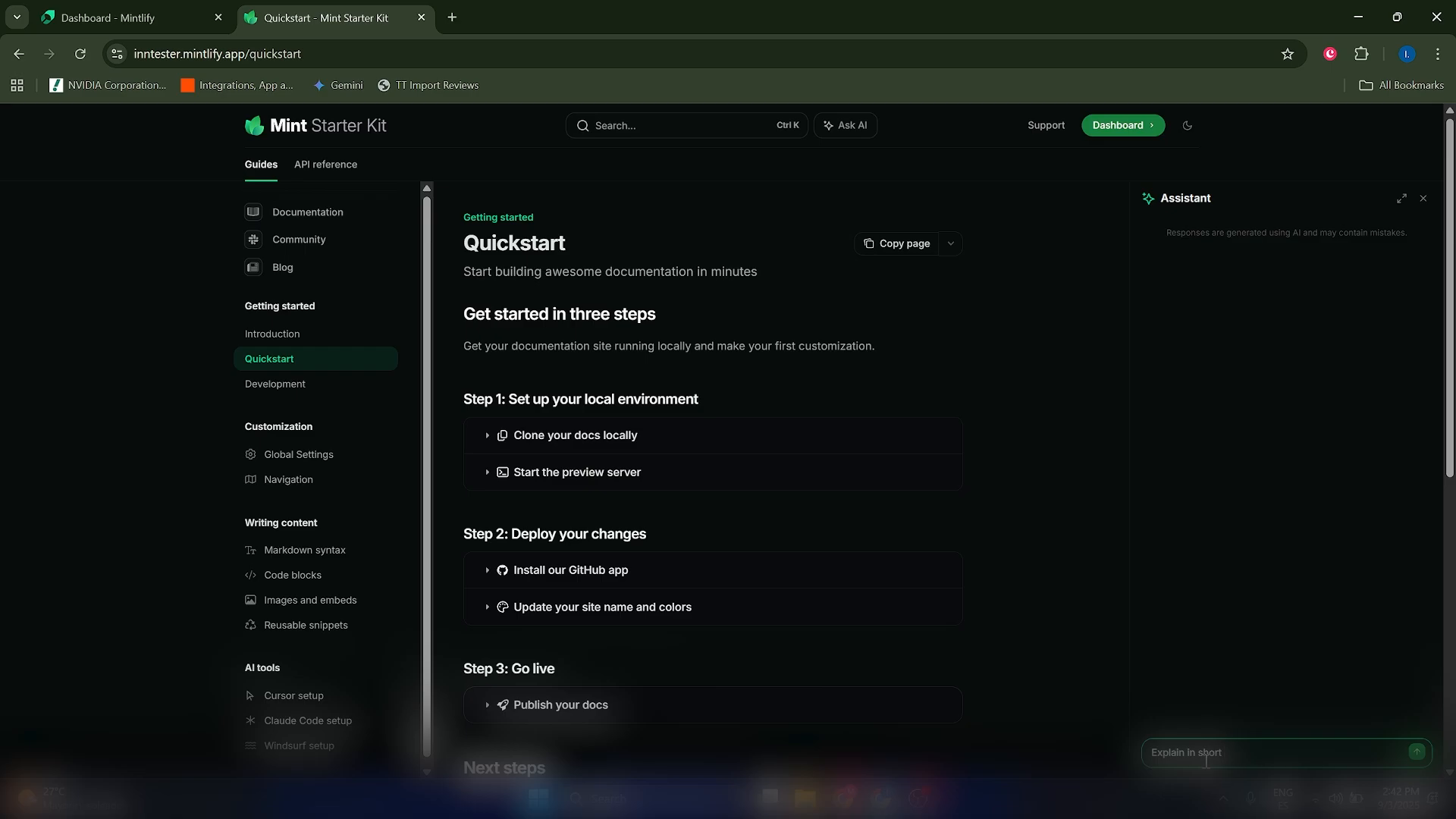
type(" the Quickstart")
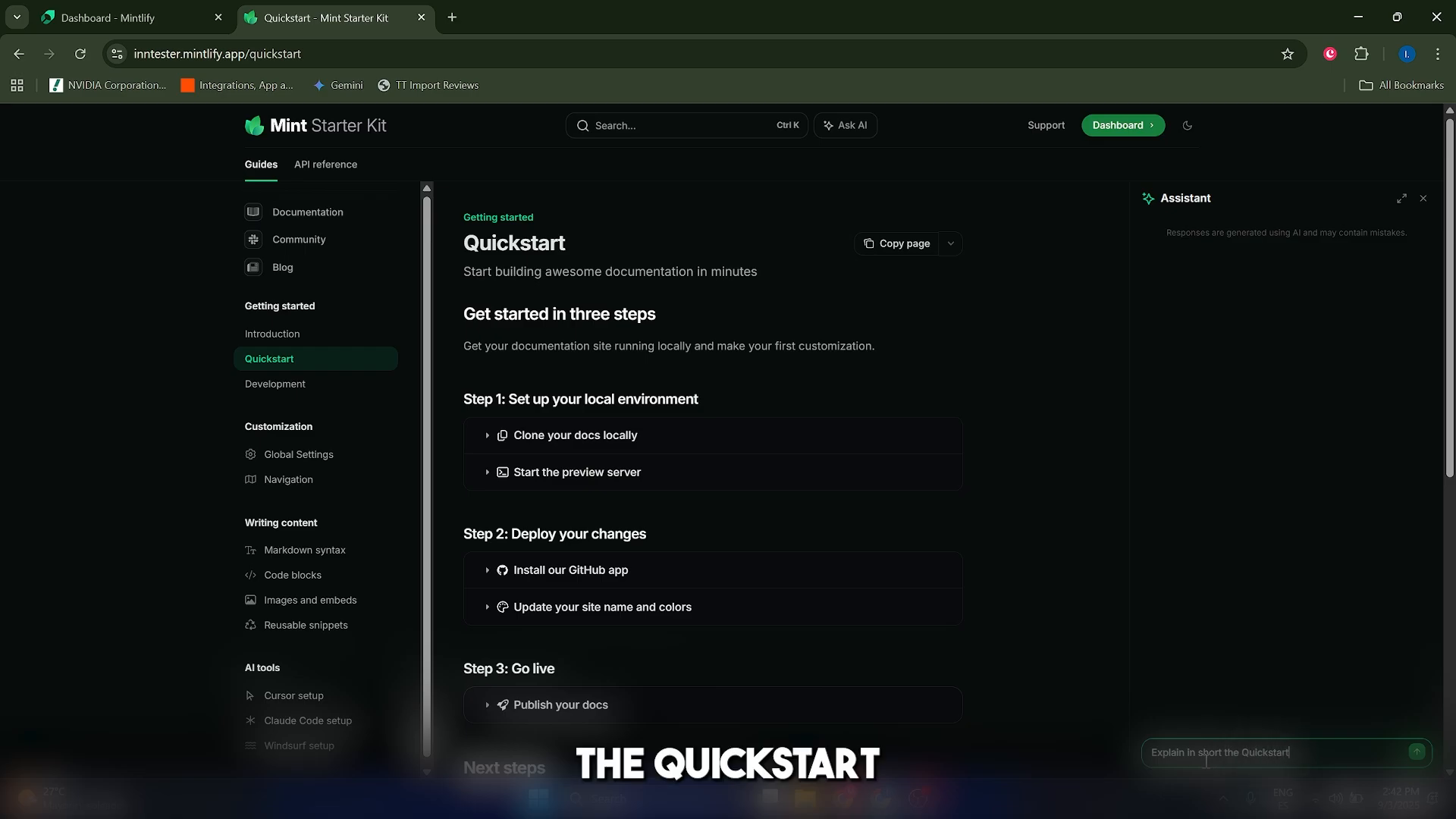
type(" page")
key("Return")
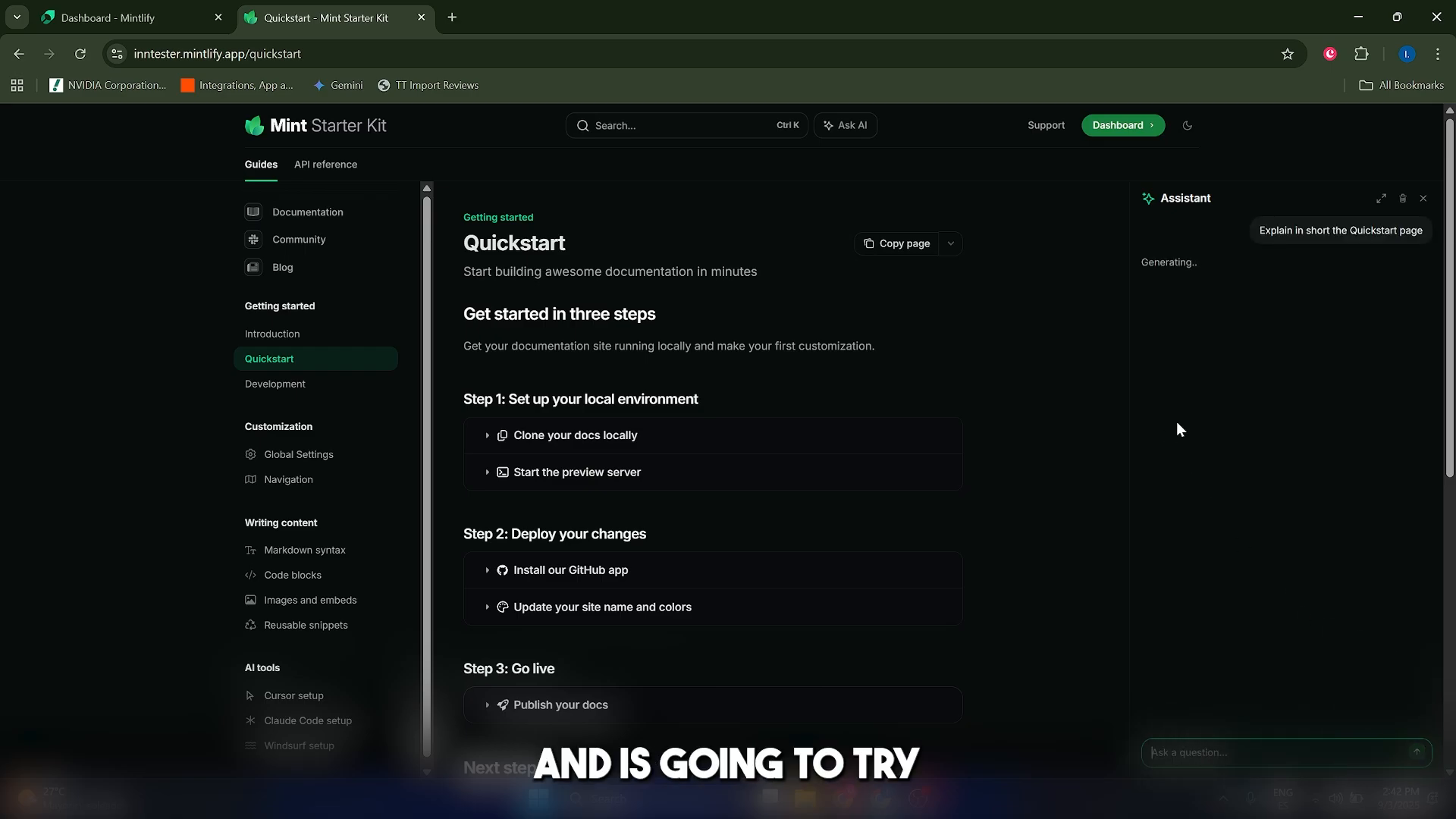
Read through the Quickstart page's three steps and Next steps section alongside the assistant's summary.
scroll(803, 478, "down", 1)
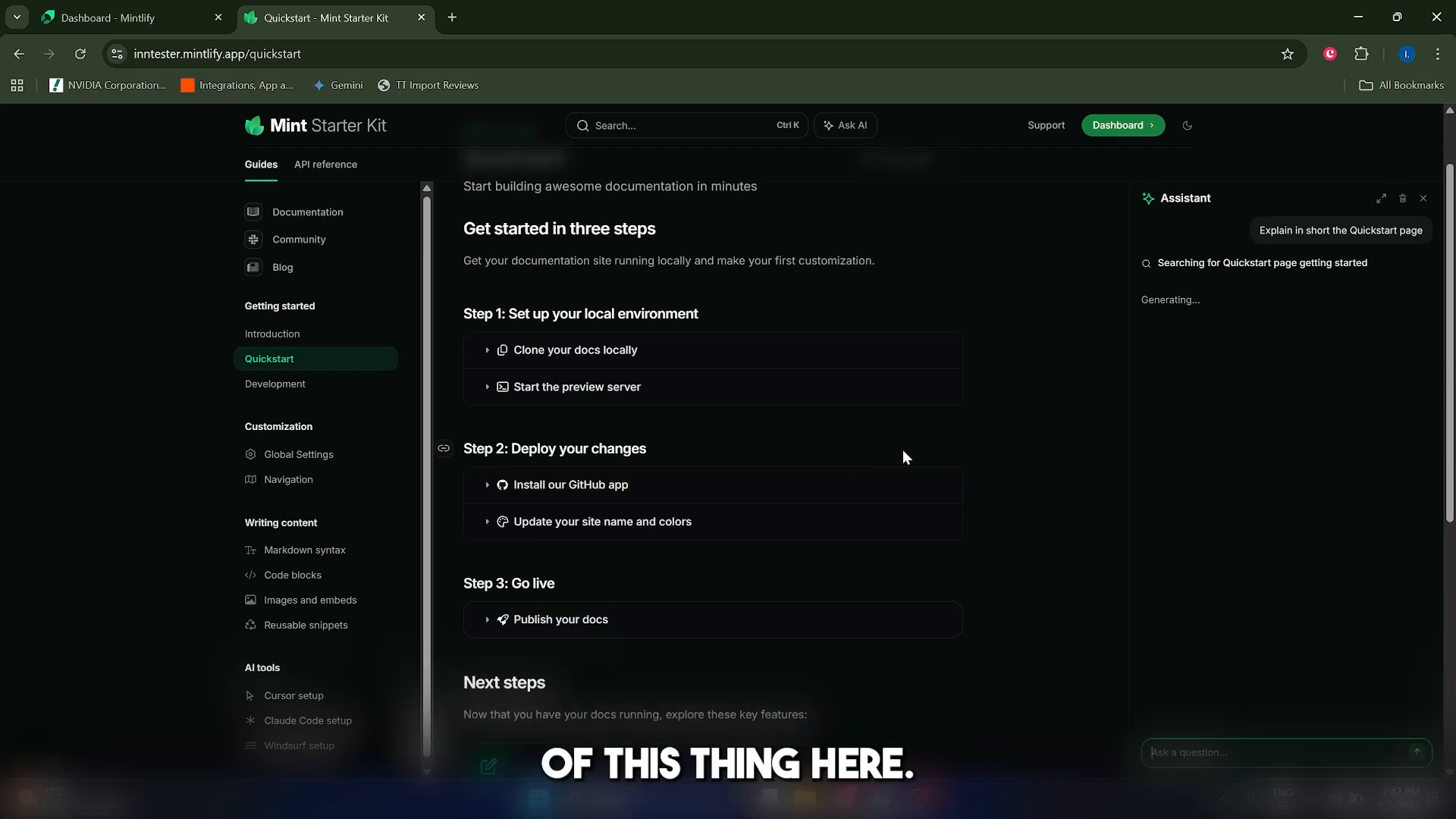
scroll(895, 593, "down", 2)
scroll(946, 598, "up", 2)
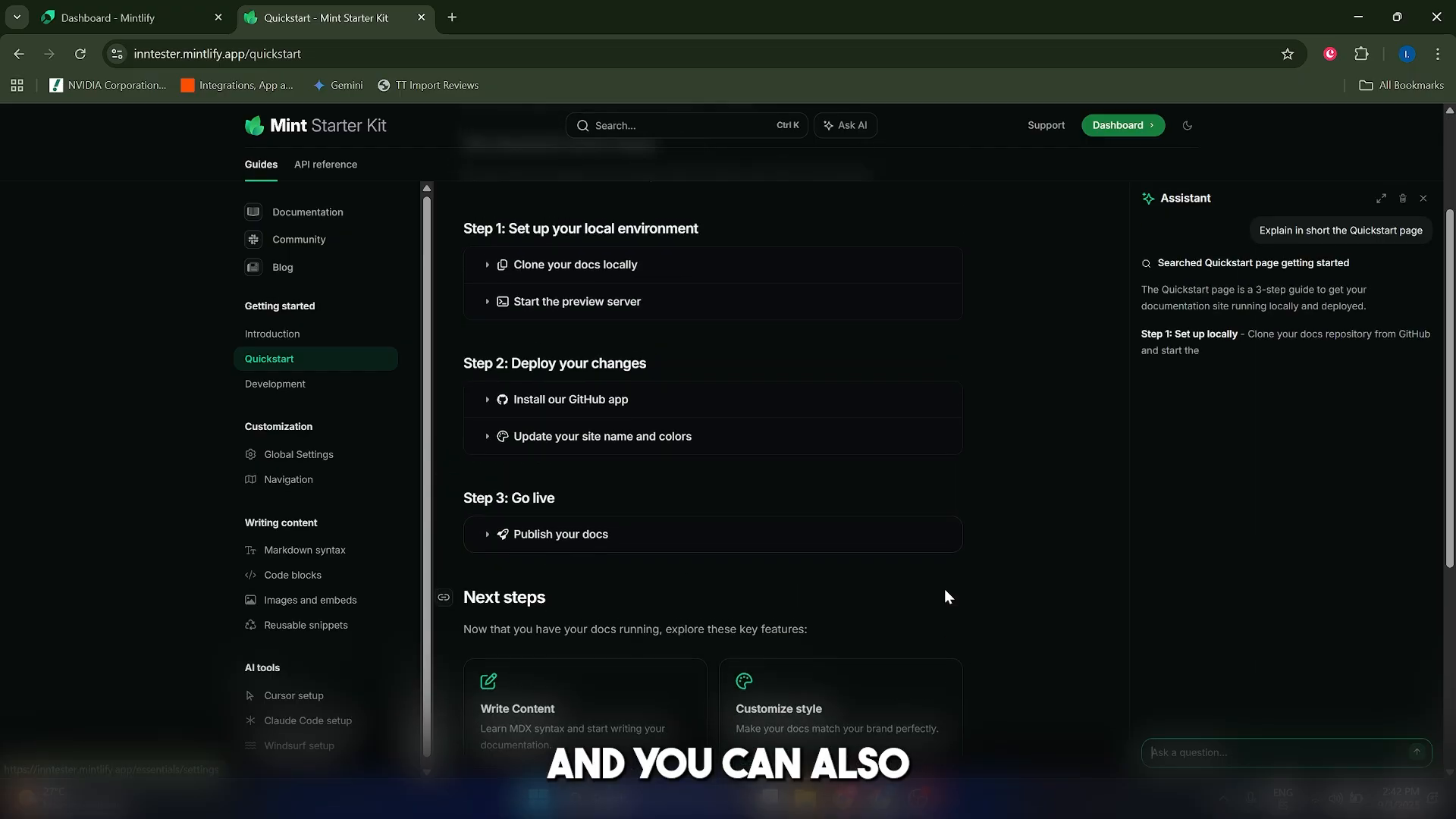
scroll(712, 581, "down", 4)
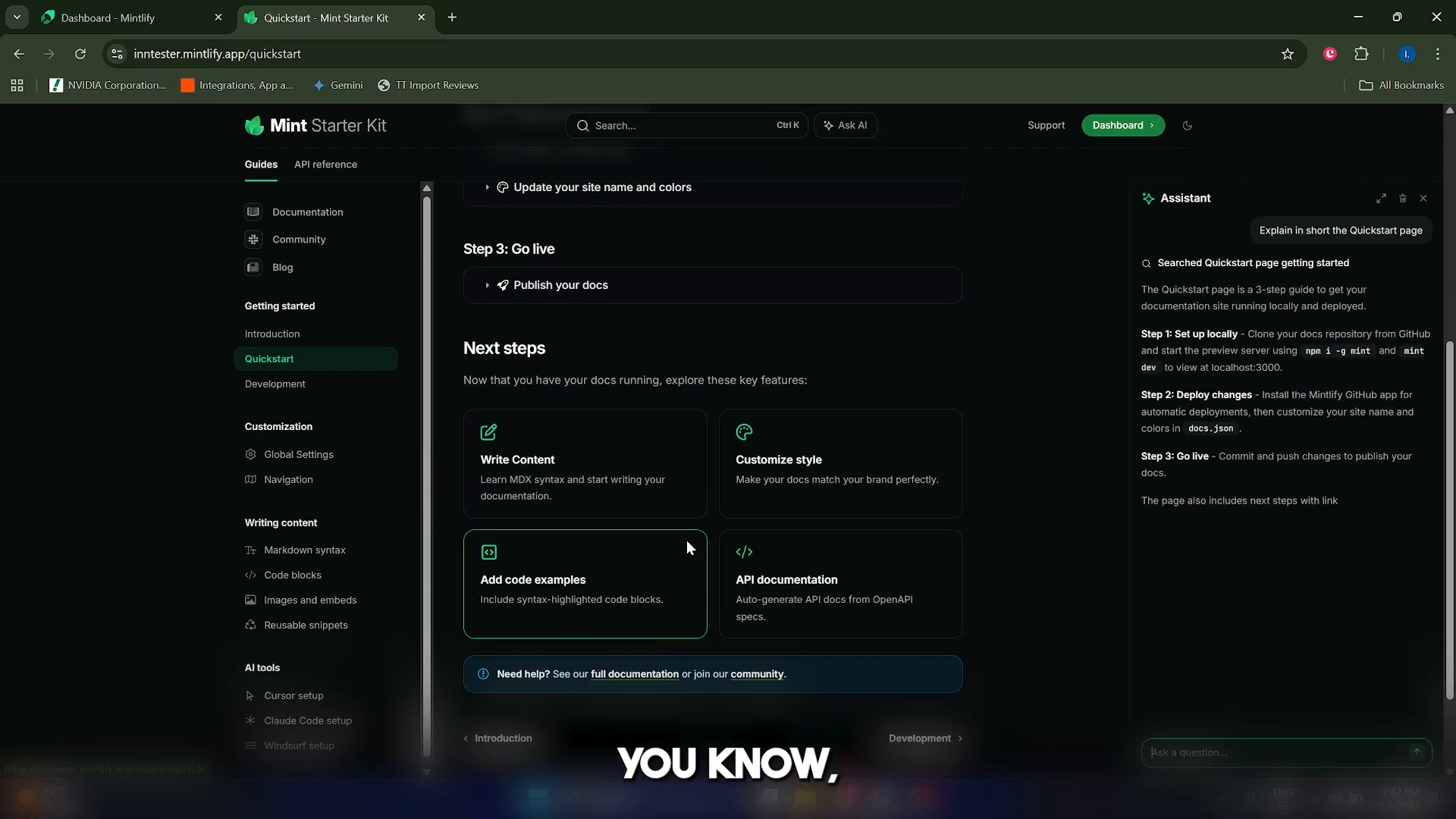
scroll(685, 540, "up", 5)
scroll(728, 385, "down", 6)
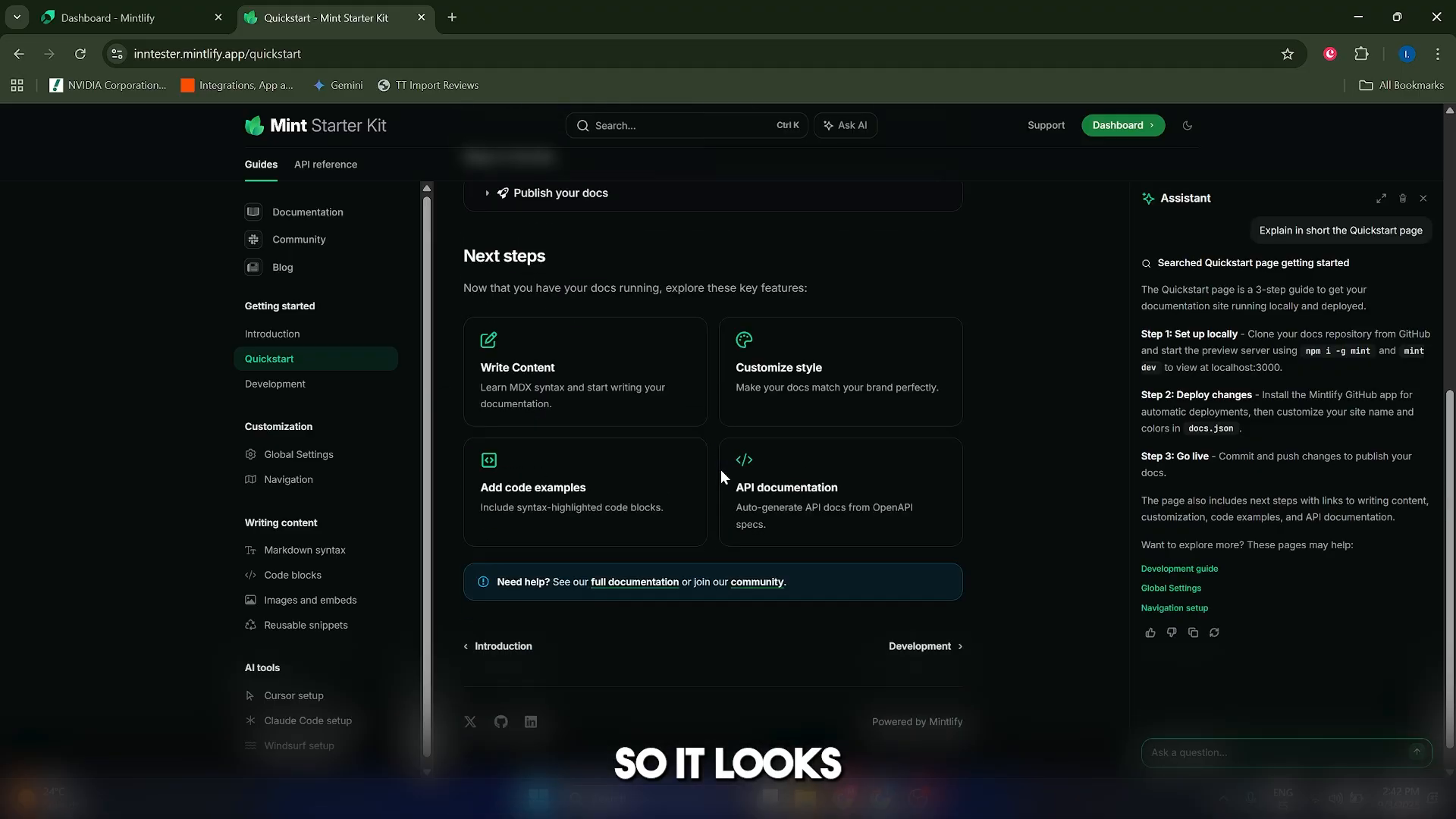
scroll(721, 481, "up", 6)
scroll(771, 523, "down", 6)
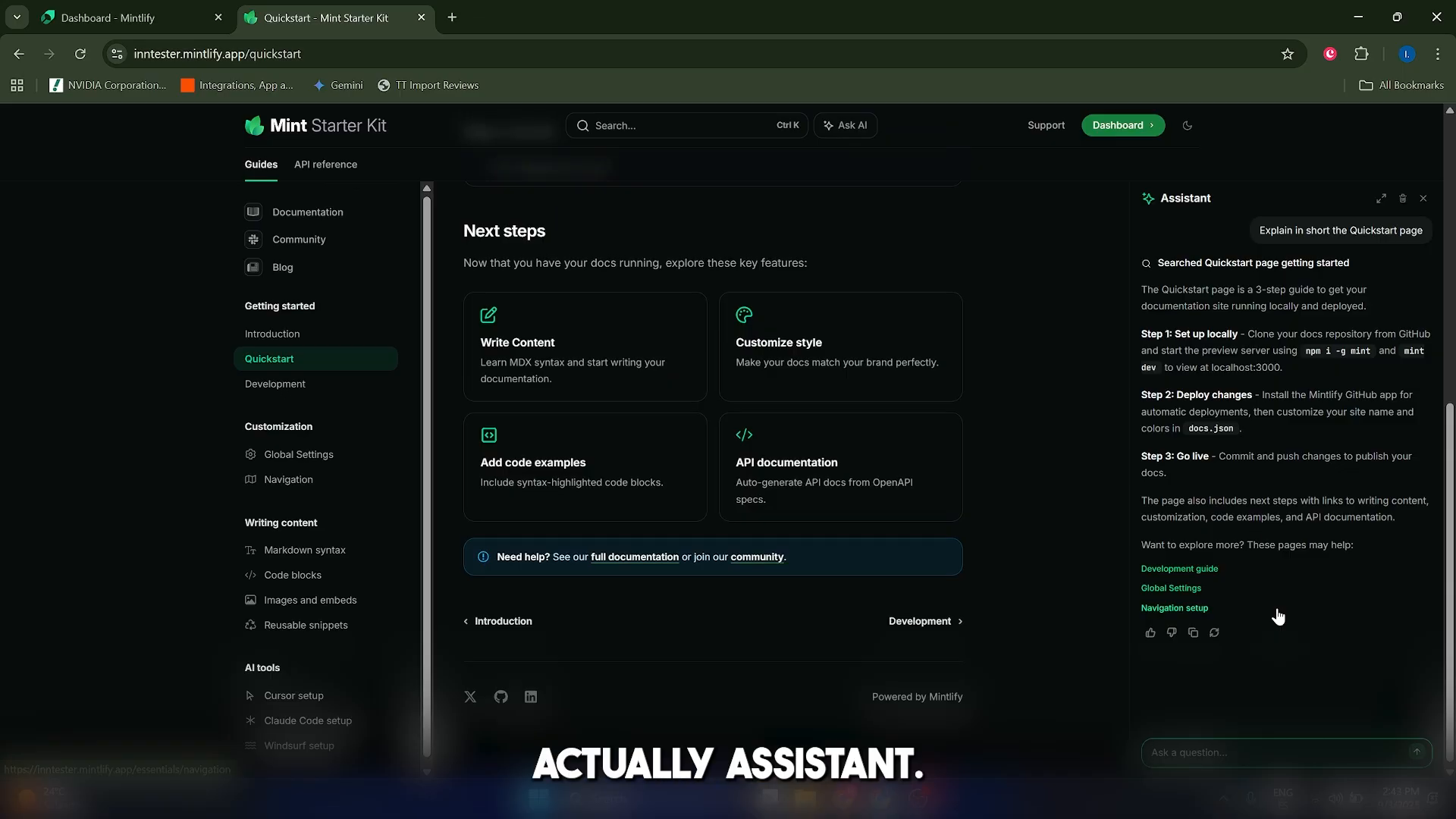
scroll(1275, 538, "up", 2)
scroll(1451, 491, "up", 2)
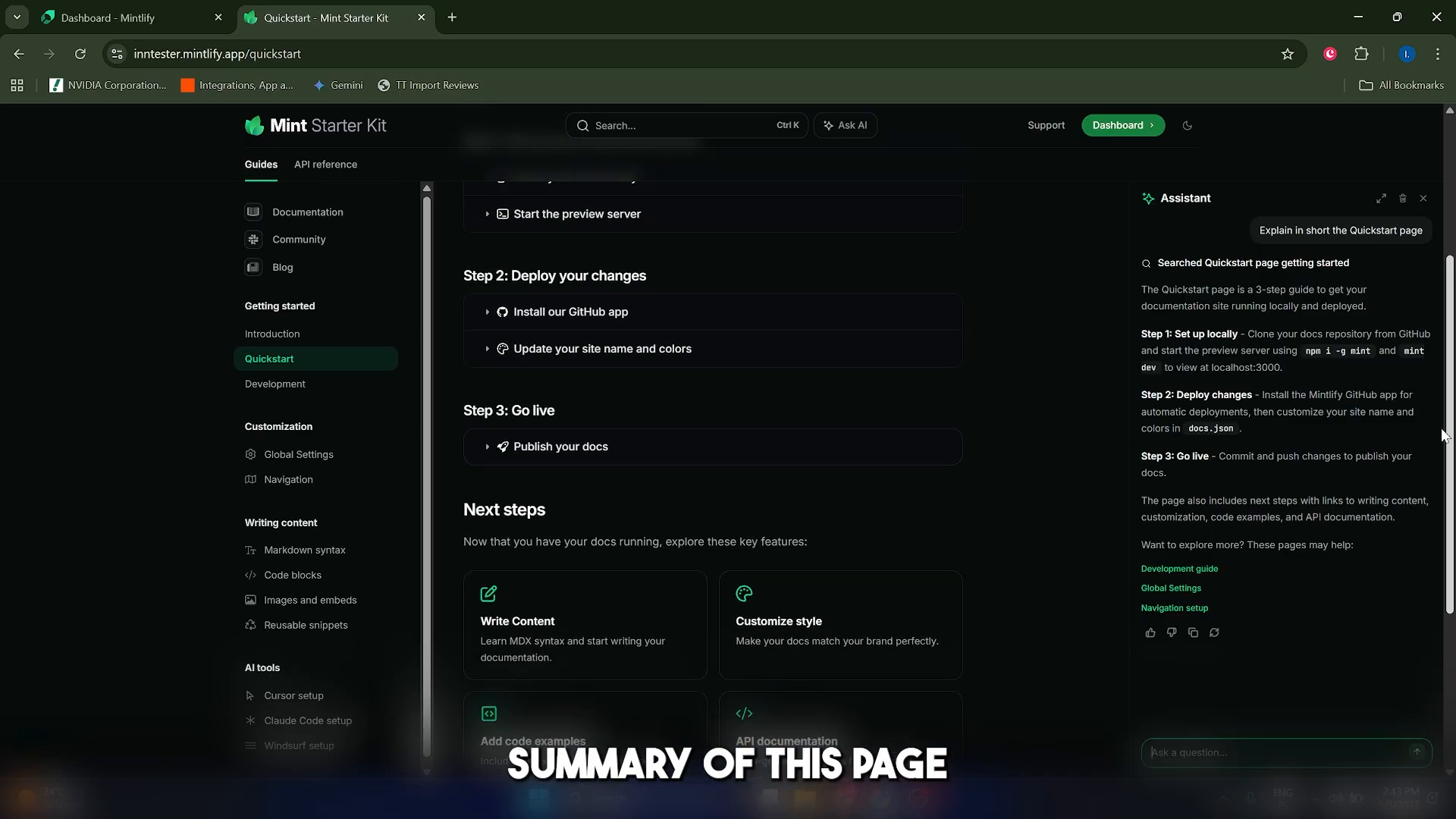
scroll(844, 636, "down", 3)
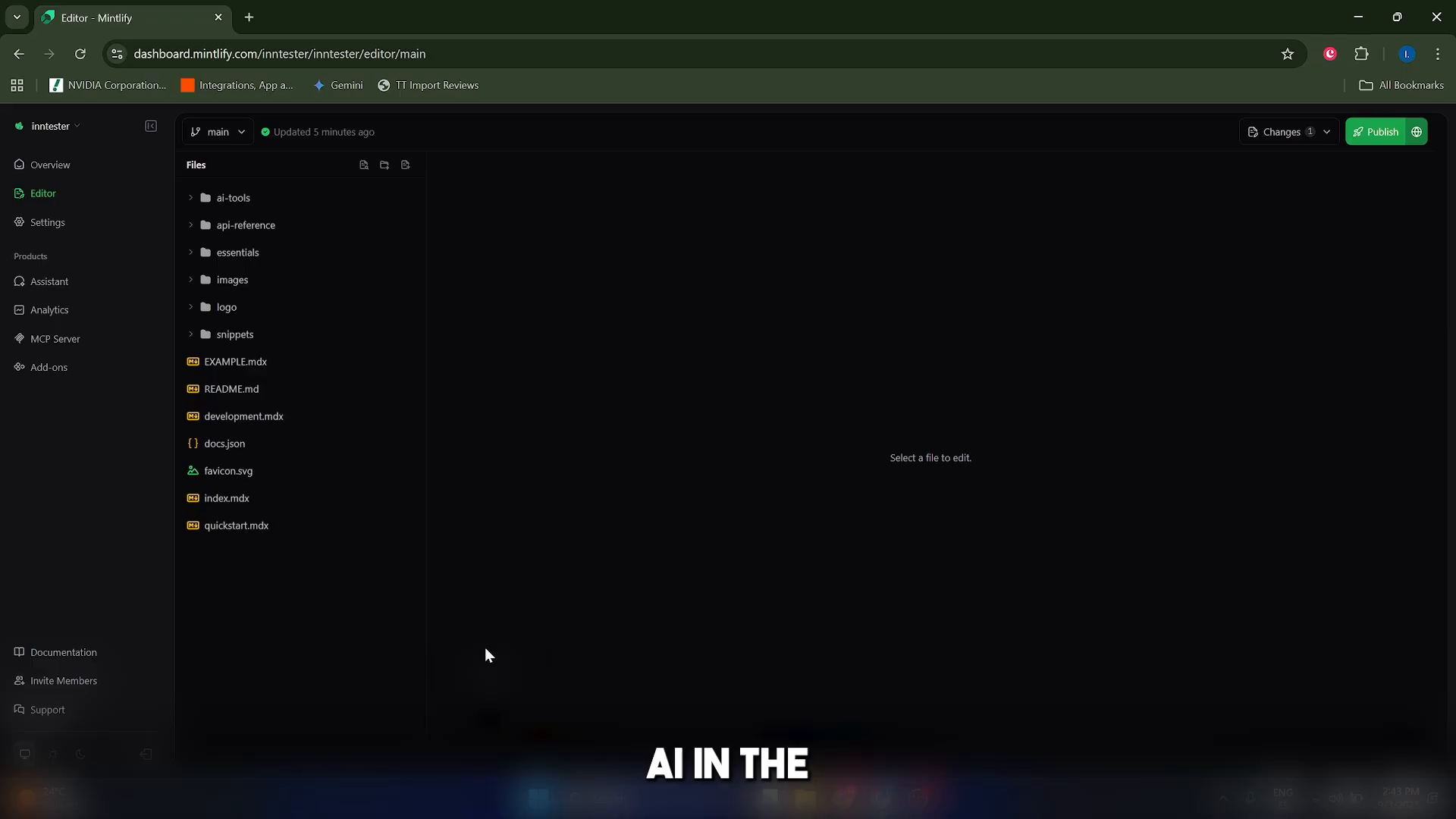
Open README.md in the web editor and highlight the passage from the template paragraph through the bulleted list.
left_click(243, 365)
left_click(218, 394)
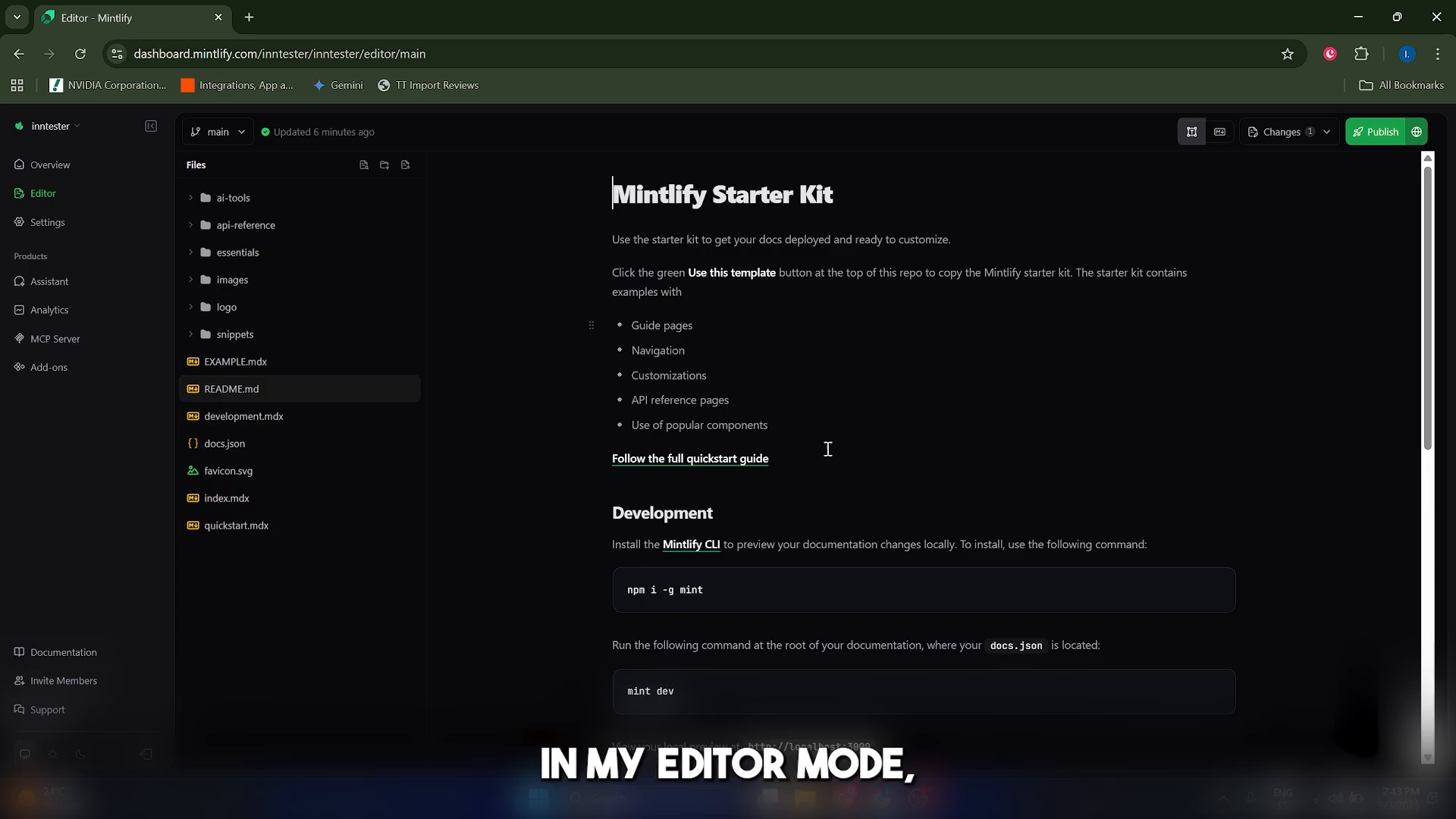
left_click_drag(808, 428, 607, 281)
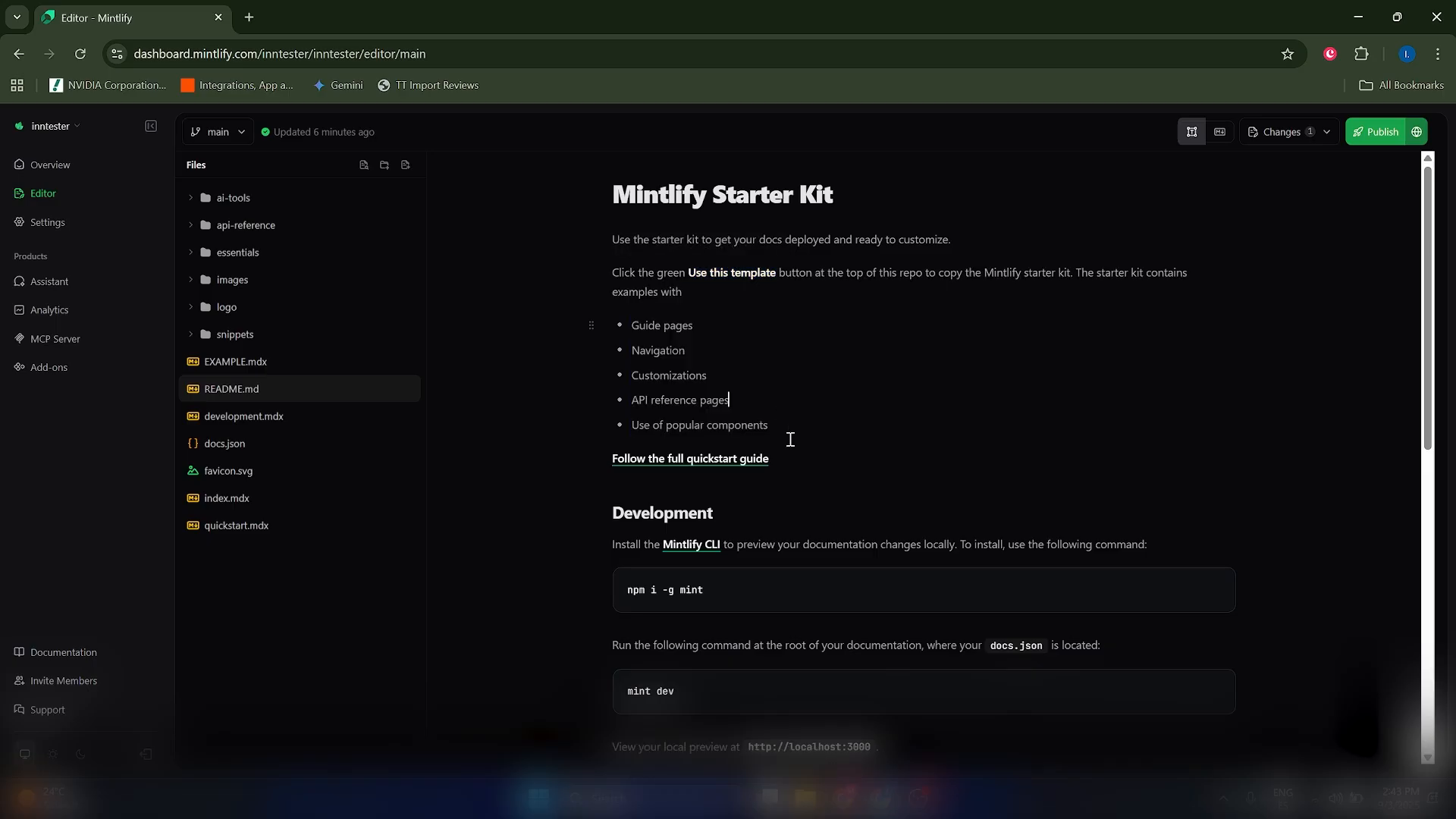
left_click_drag(789, 438, 615, 261)
left_click(675, 325)
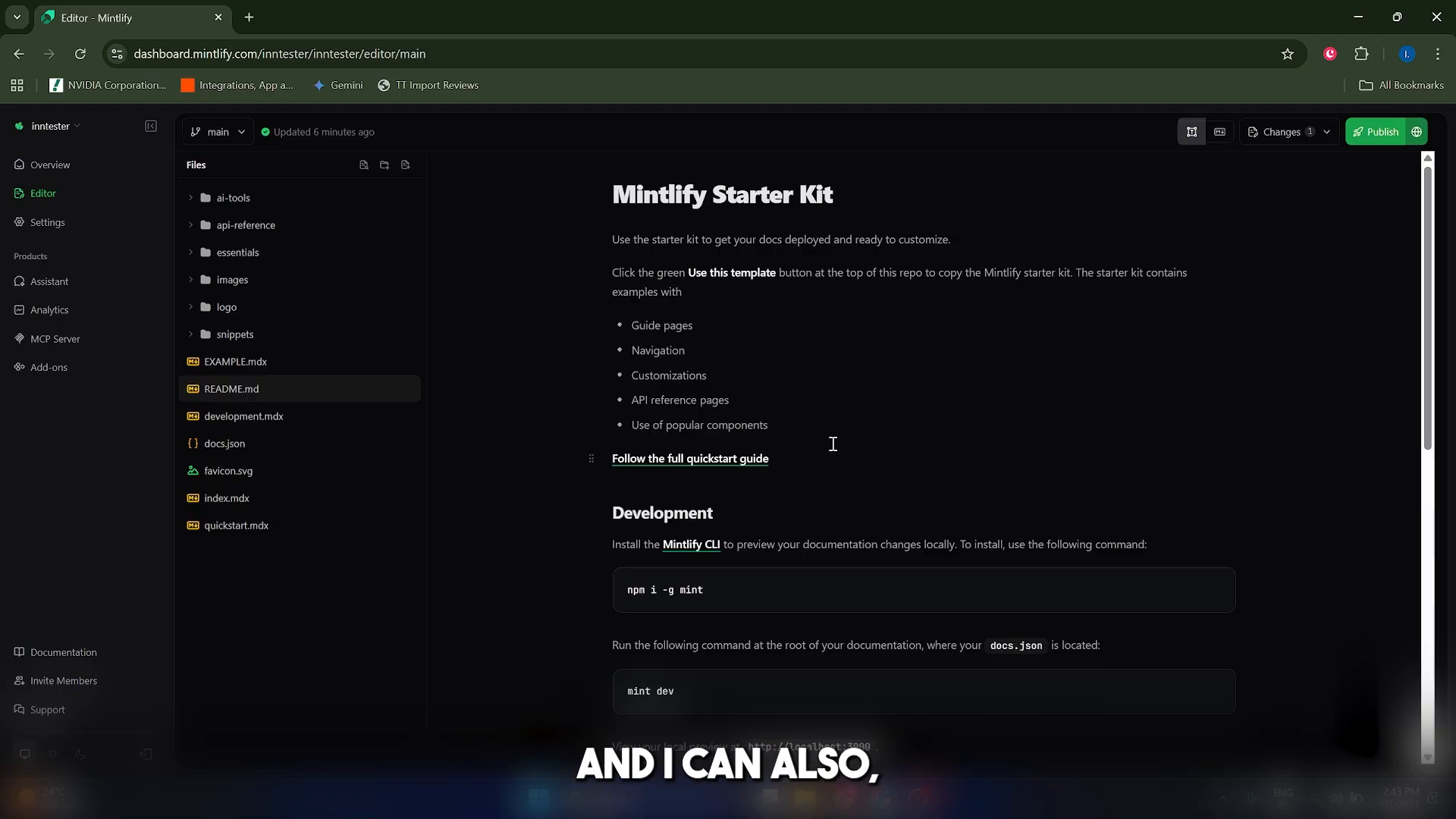
Examine README.md from its introduction down to the Resources section and open quickstart.mdx.
scroll(833, 444, "down", 3)
scroll(855, 510, "up", 3)
scroll(855, 511, "down", 7)
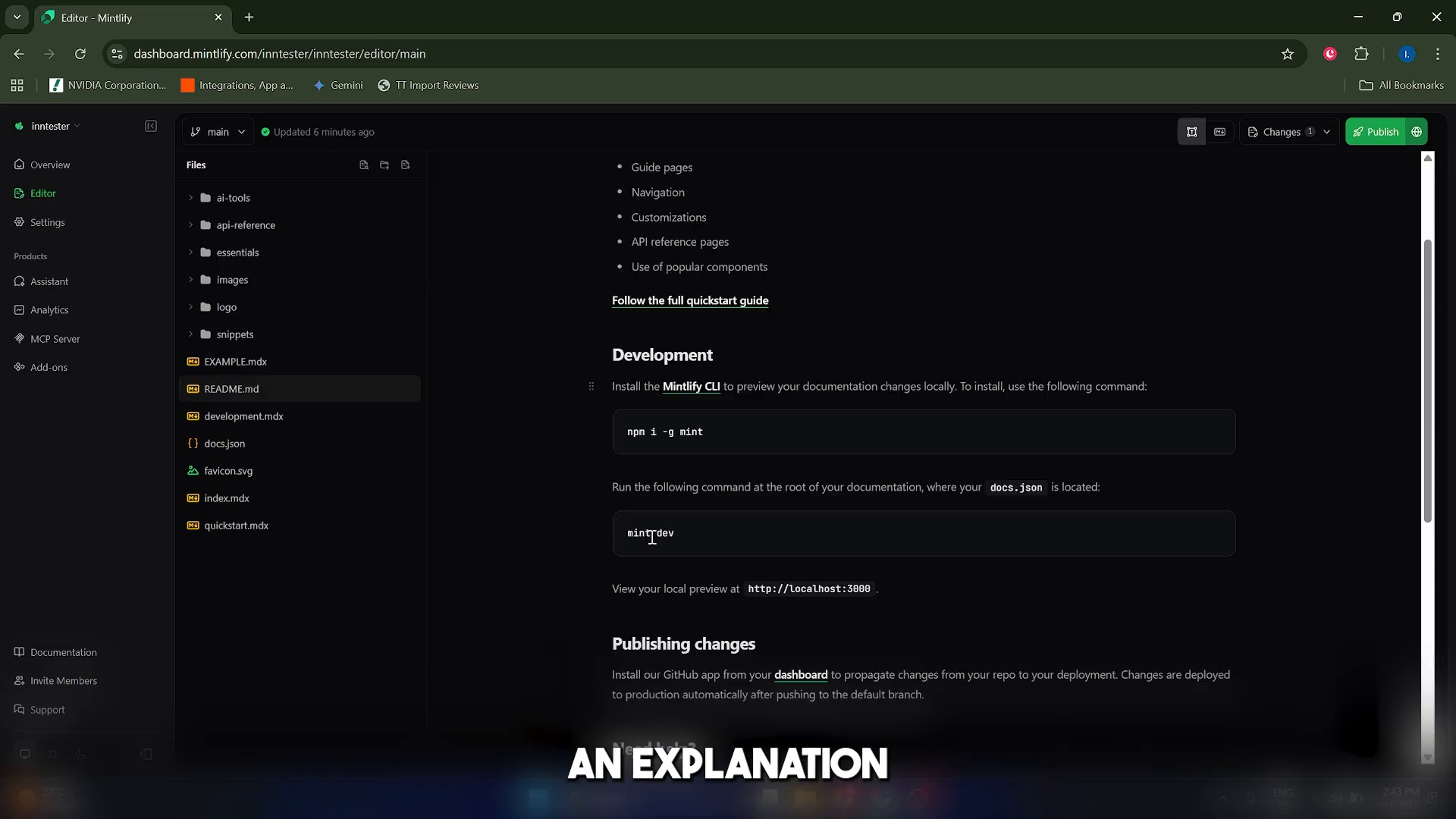
scroll(657, 537, "up", 5)
scroll(669, 540, "down", 5)
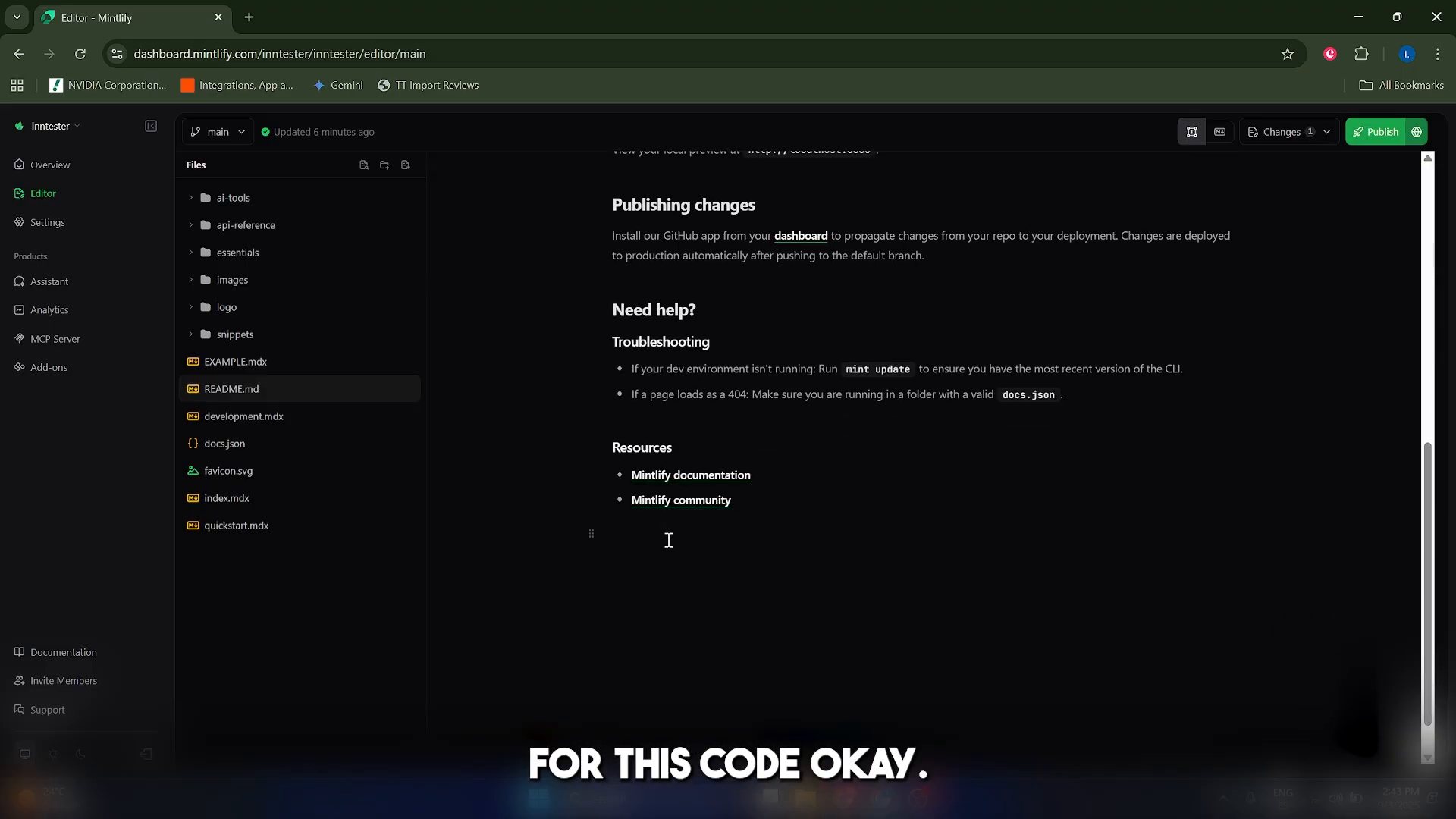
scroll(669, 541, "up", 5)
left_click(299, 525)
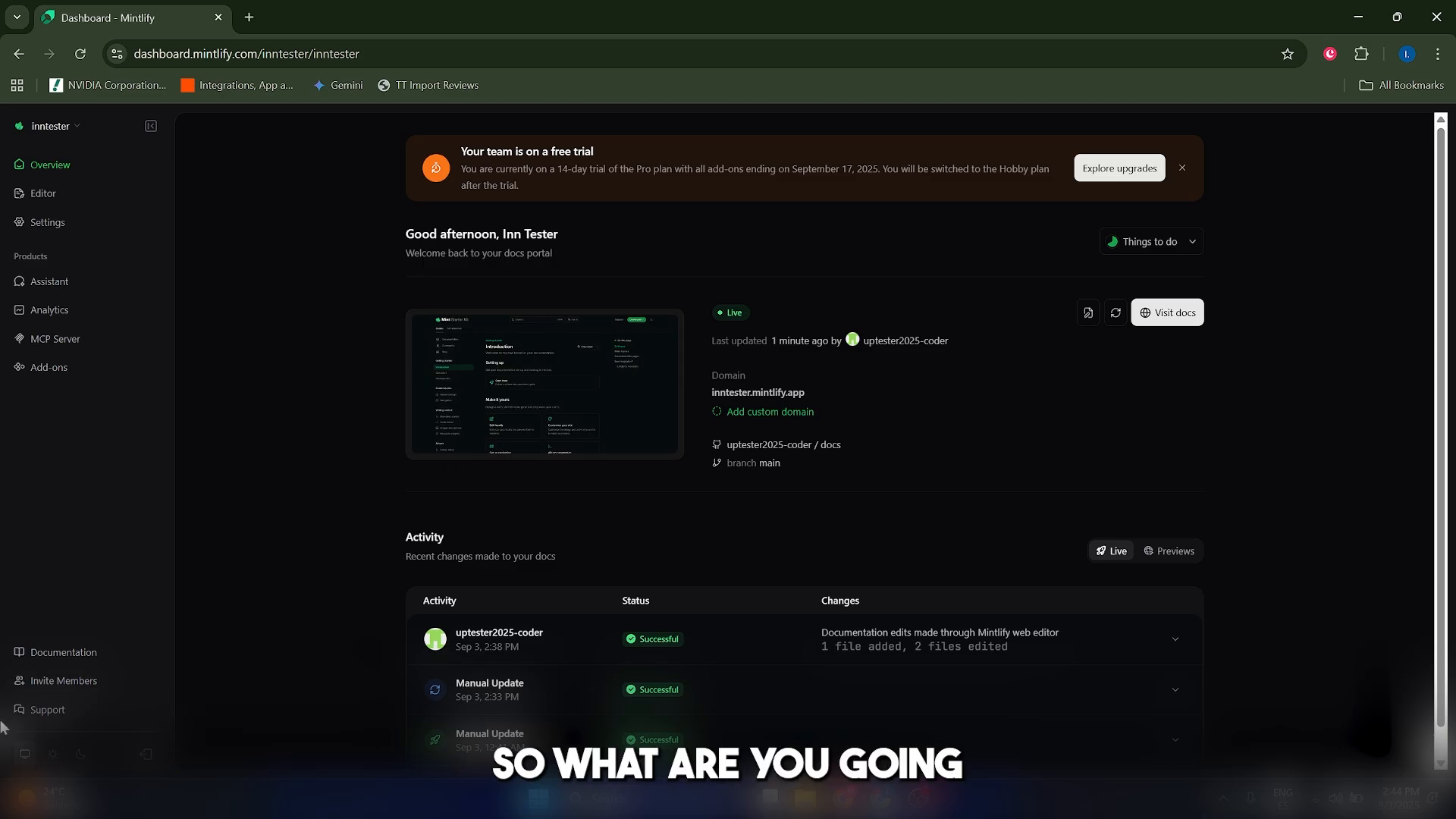
View the form for inviting a team member by email address and close it without sending an invite.
left_click(59, 687)
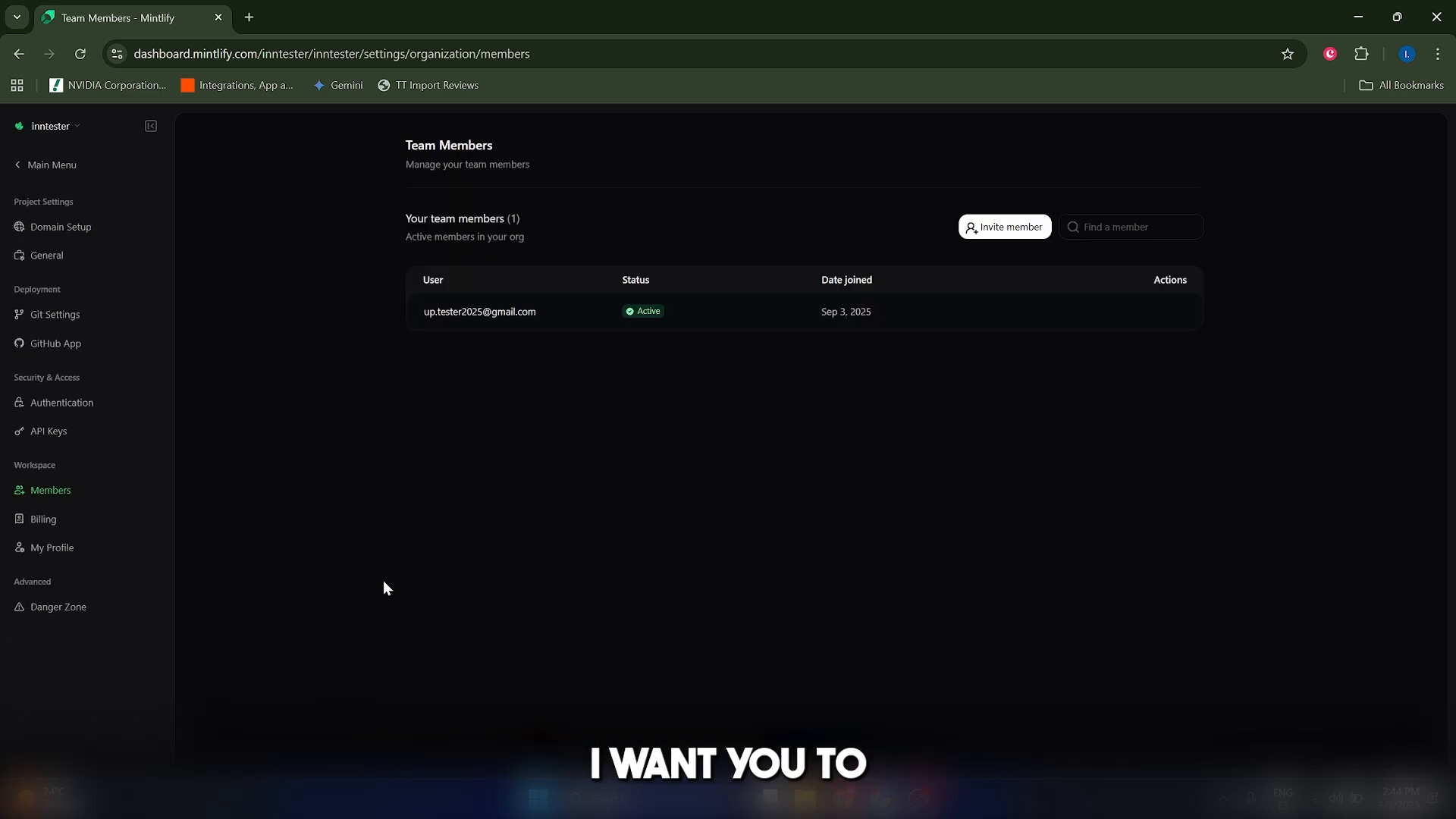
left_click(1001, 228)
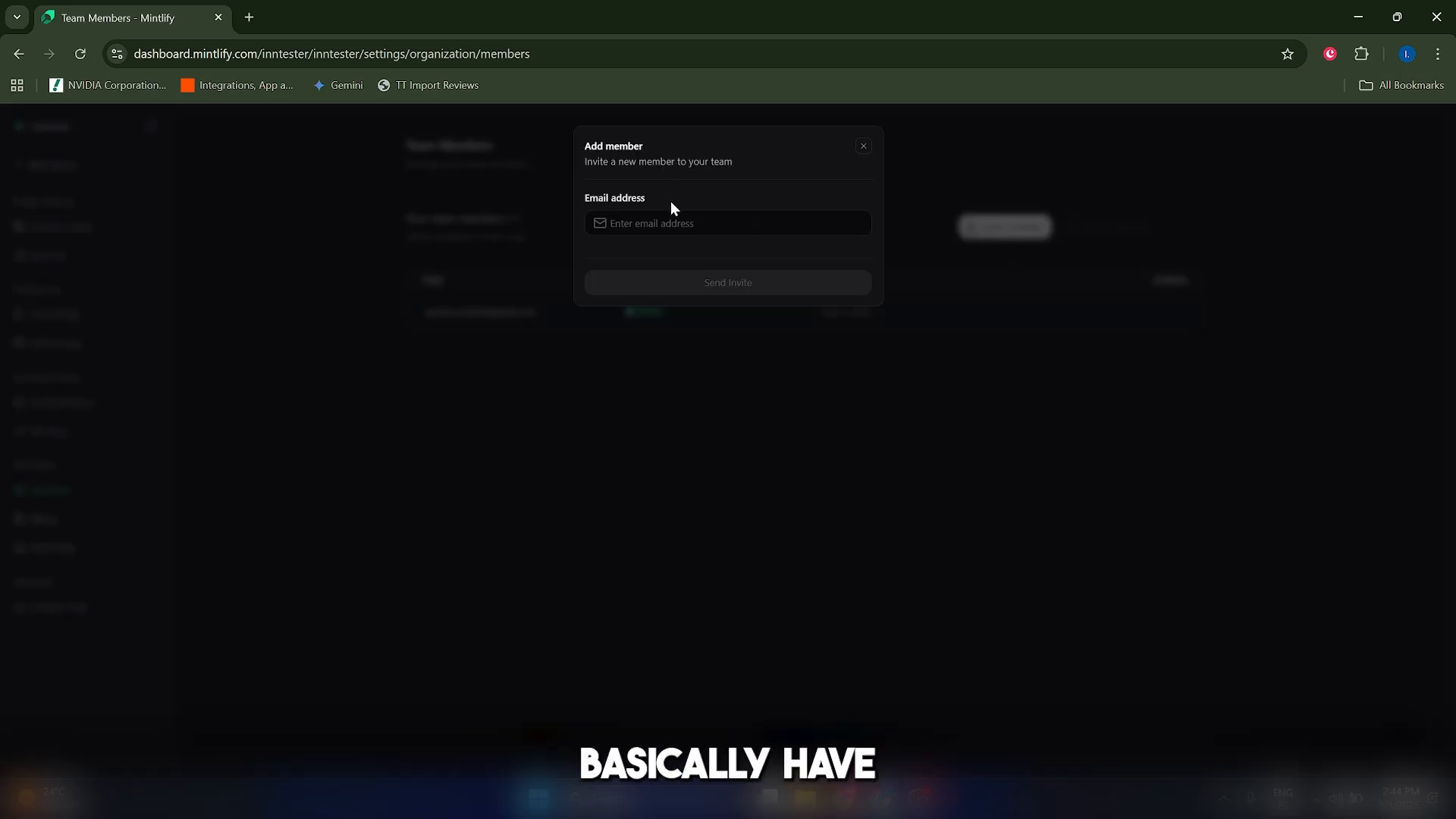
left_click(671, 222)
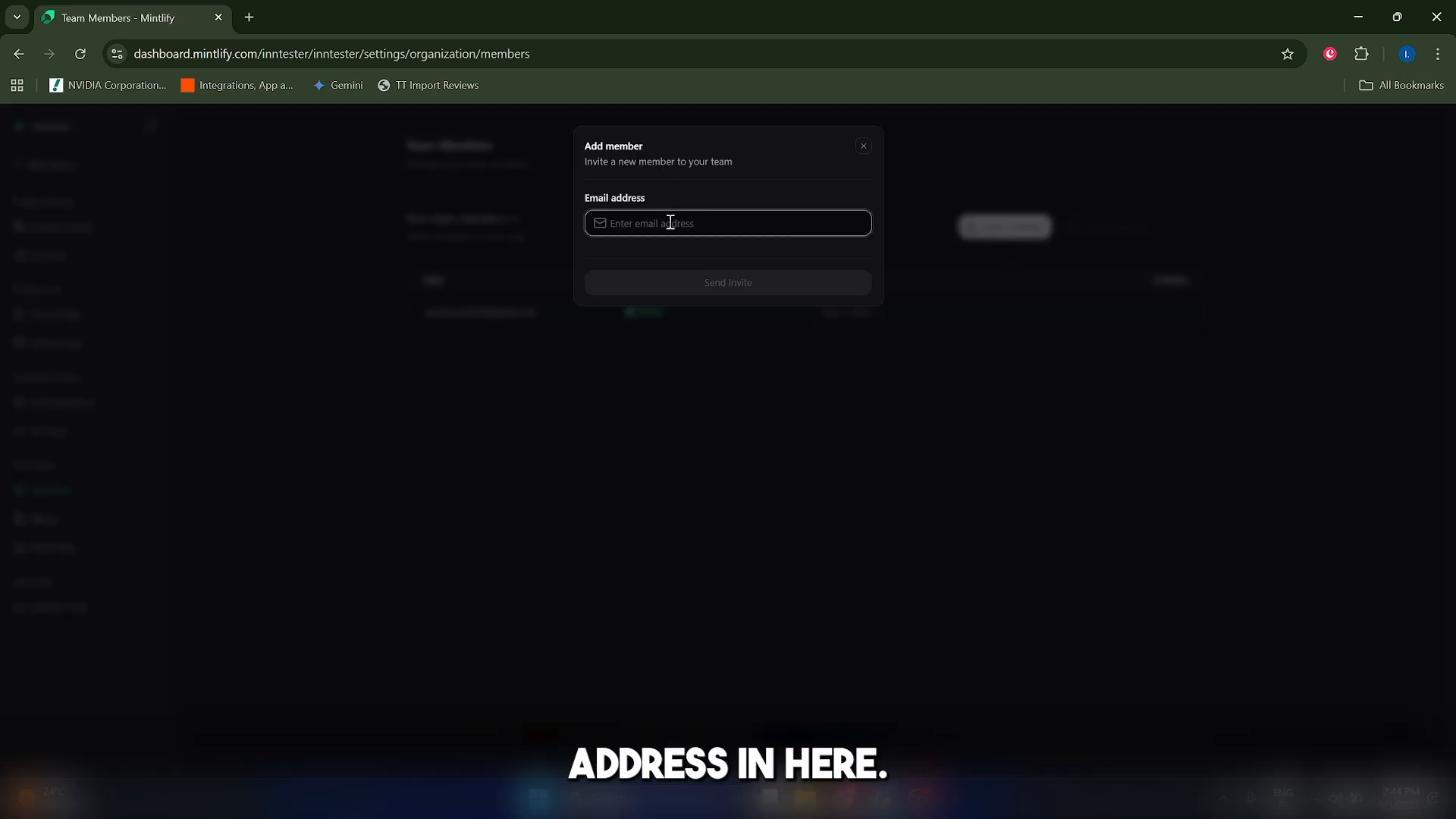
left_click(865, 150)
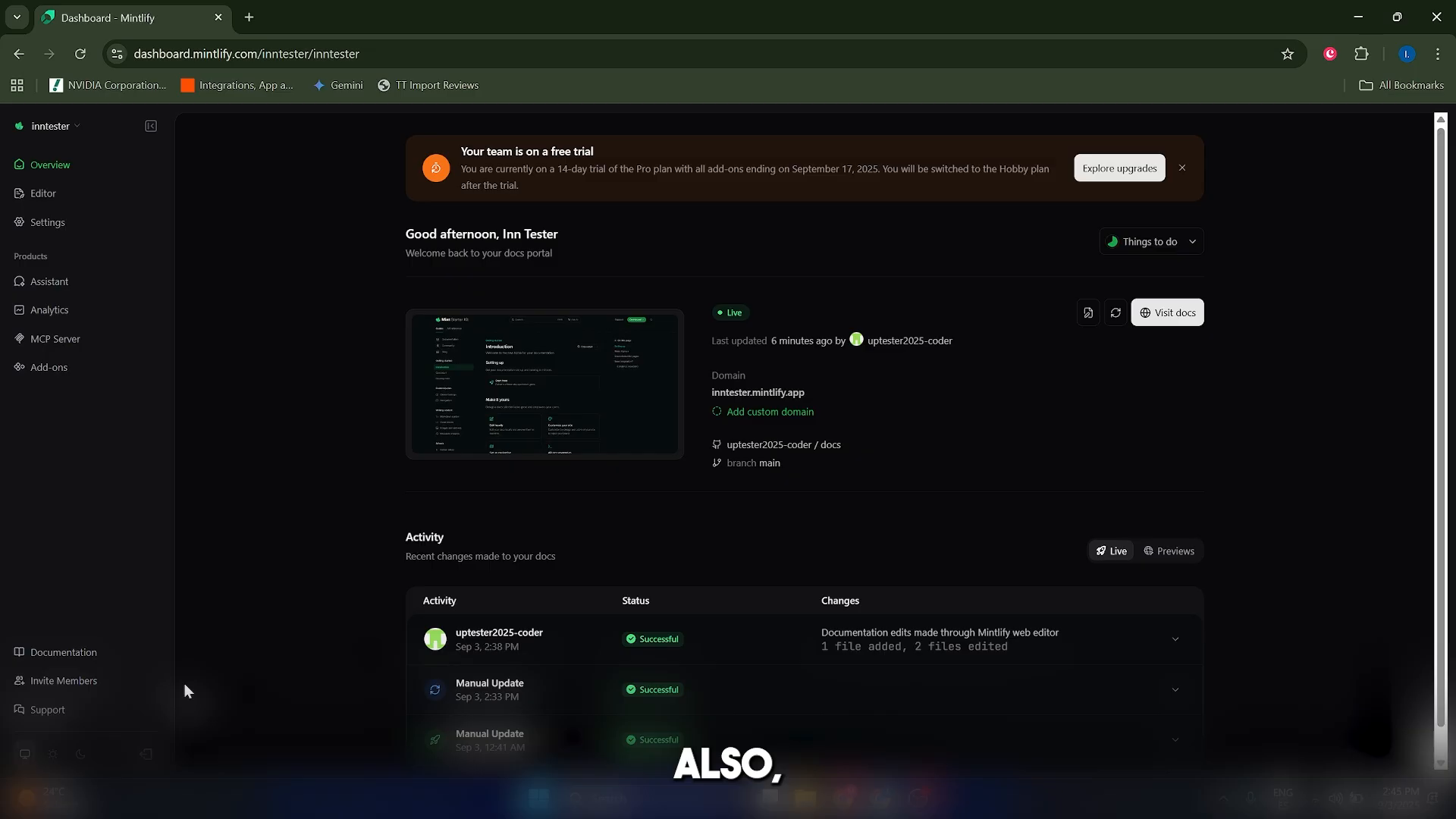
Open the project's custom domain setup and place the cursor in the domain URL field.
left_click(52, 225)
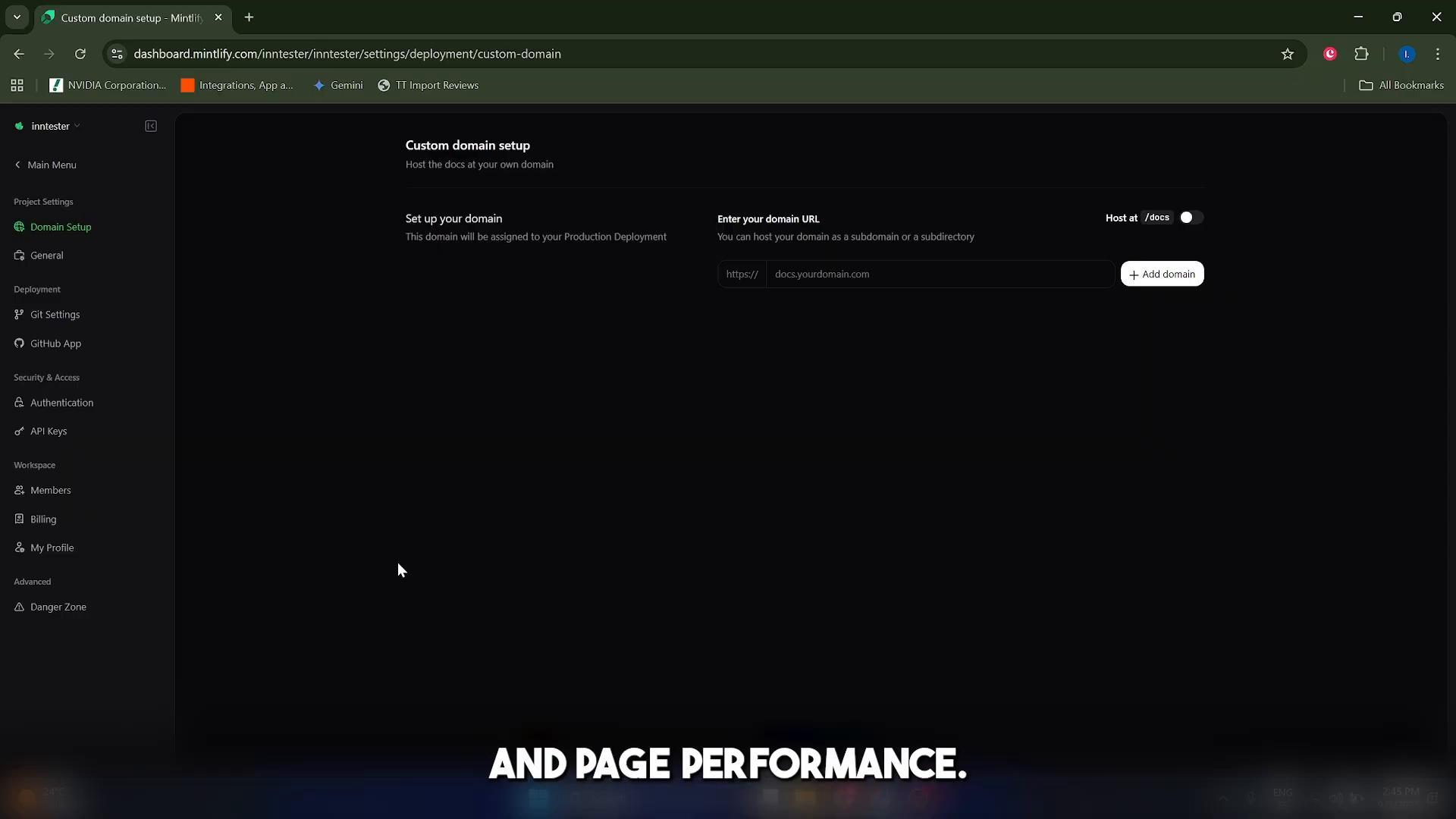
left_click(883, 282)
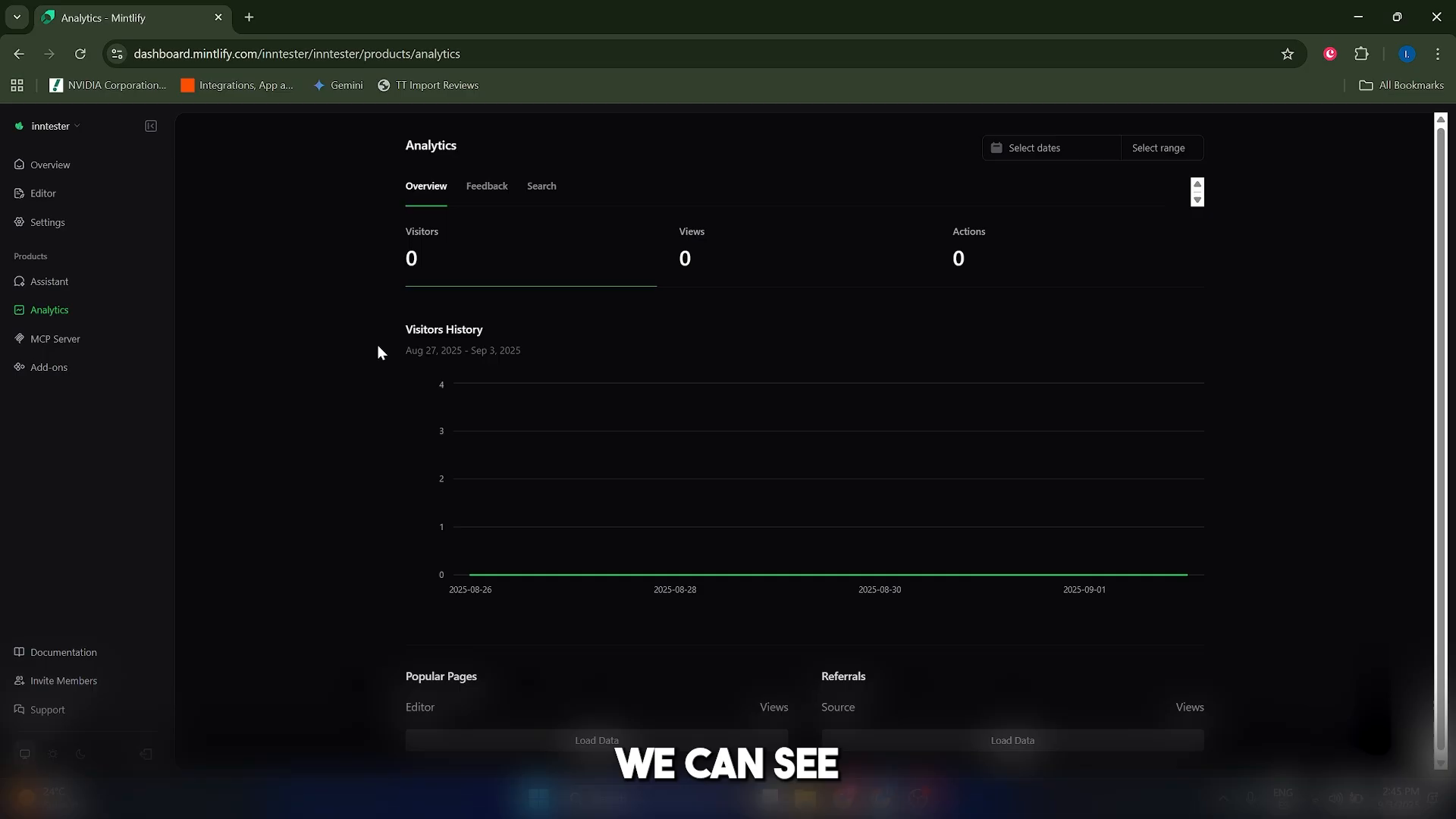
Inspect the visitors history chart and the feedback and search analytics, and return to the analytics overview.
mouse_move(477, 487)
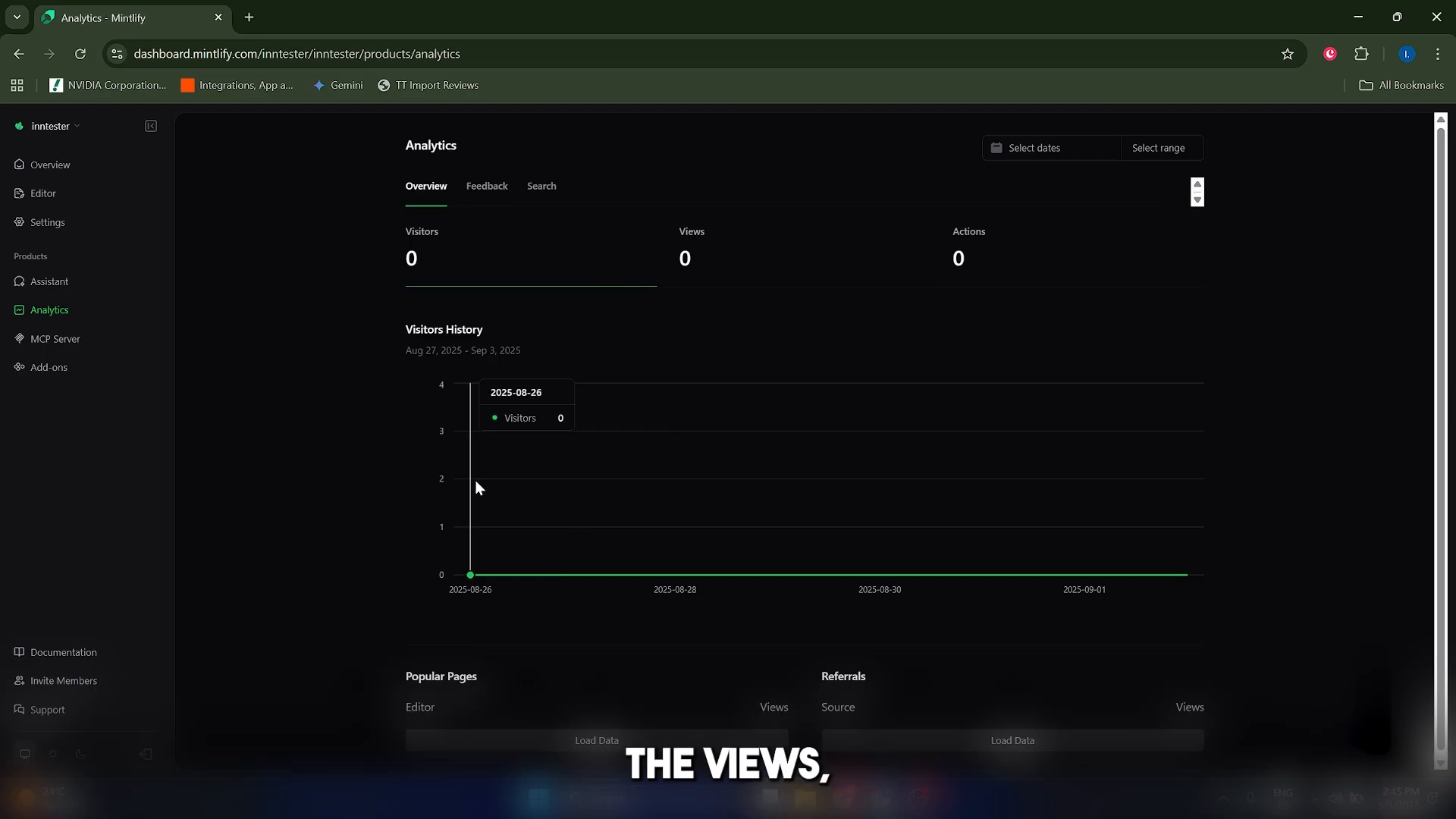
left_click(485, 195)
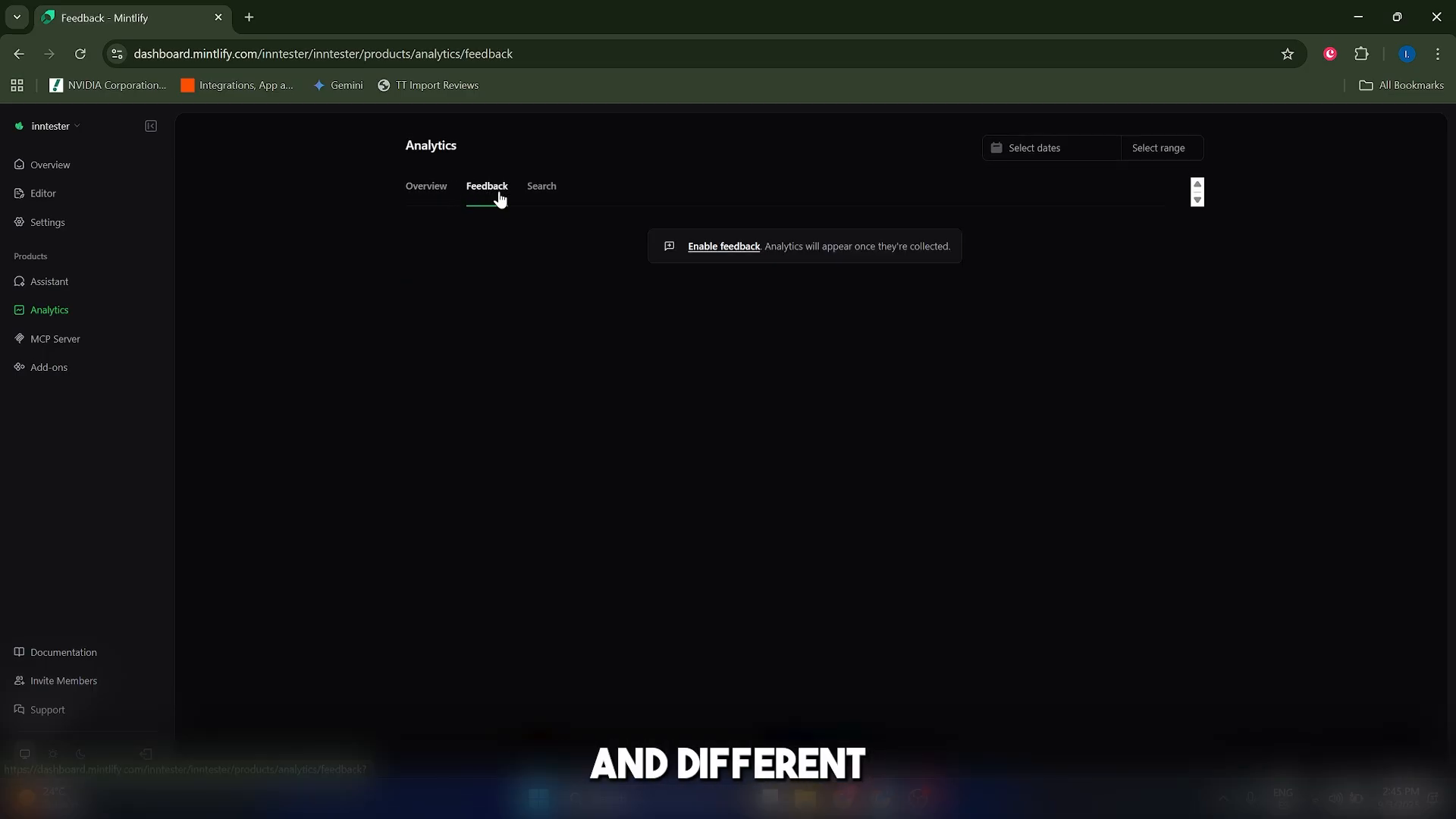
left_click(539, 196)
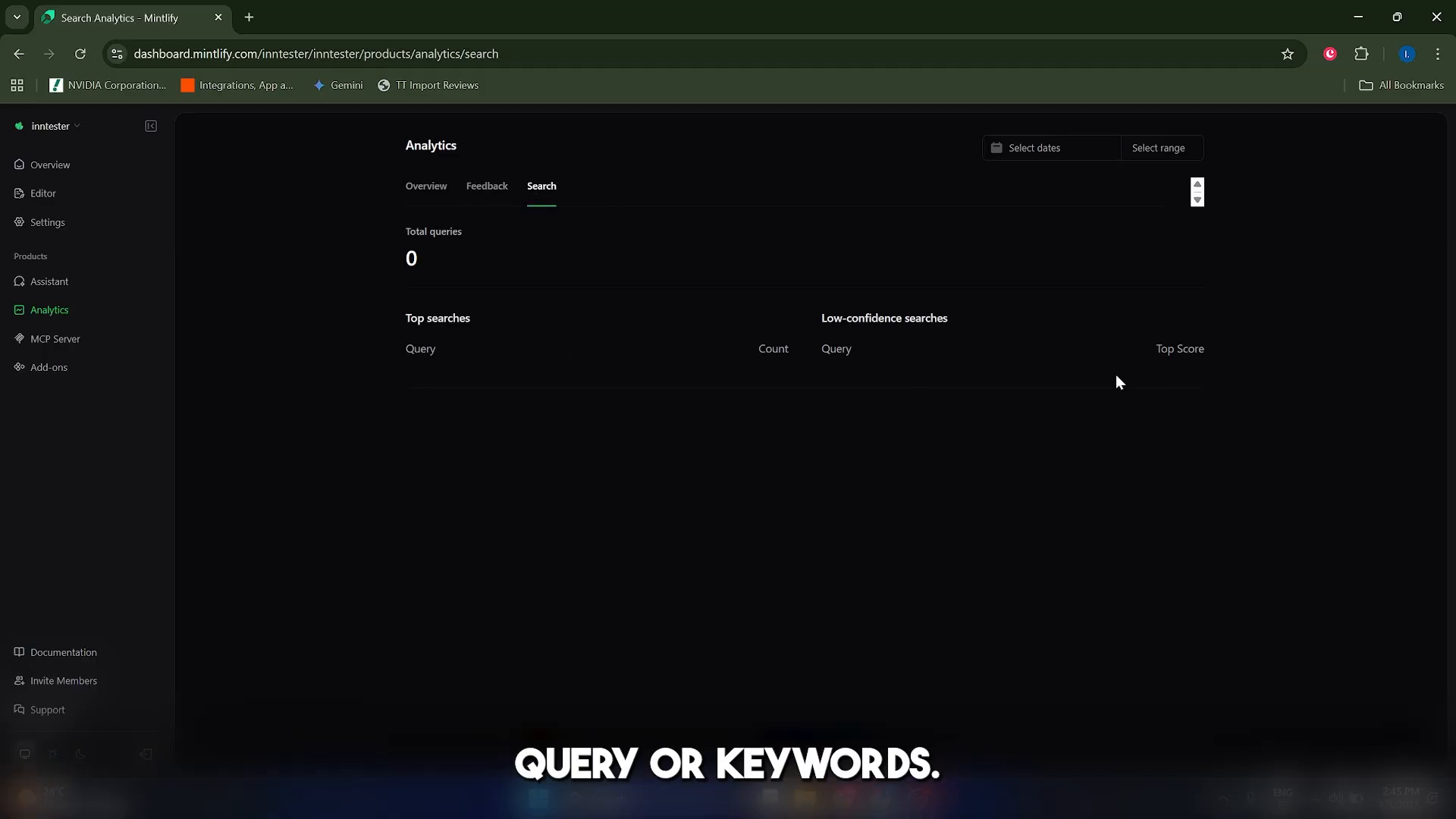
left_click(437, 190)
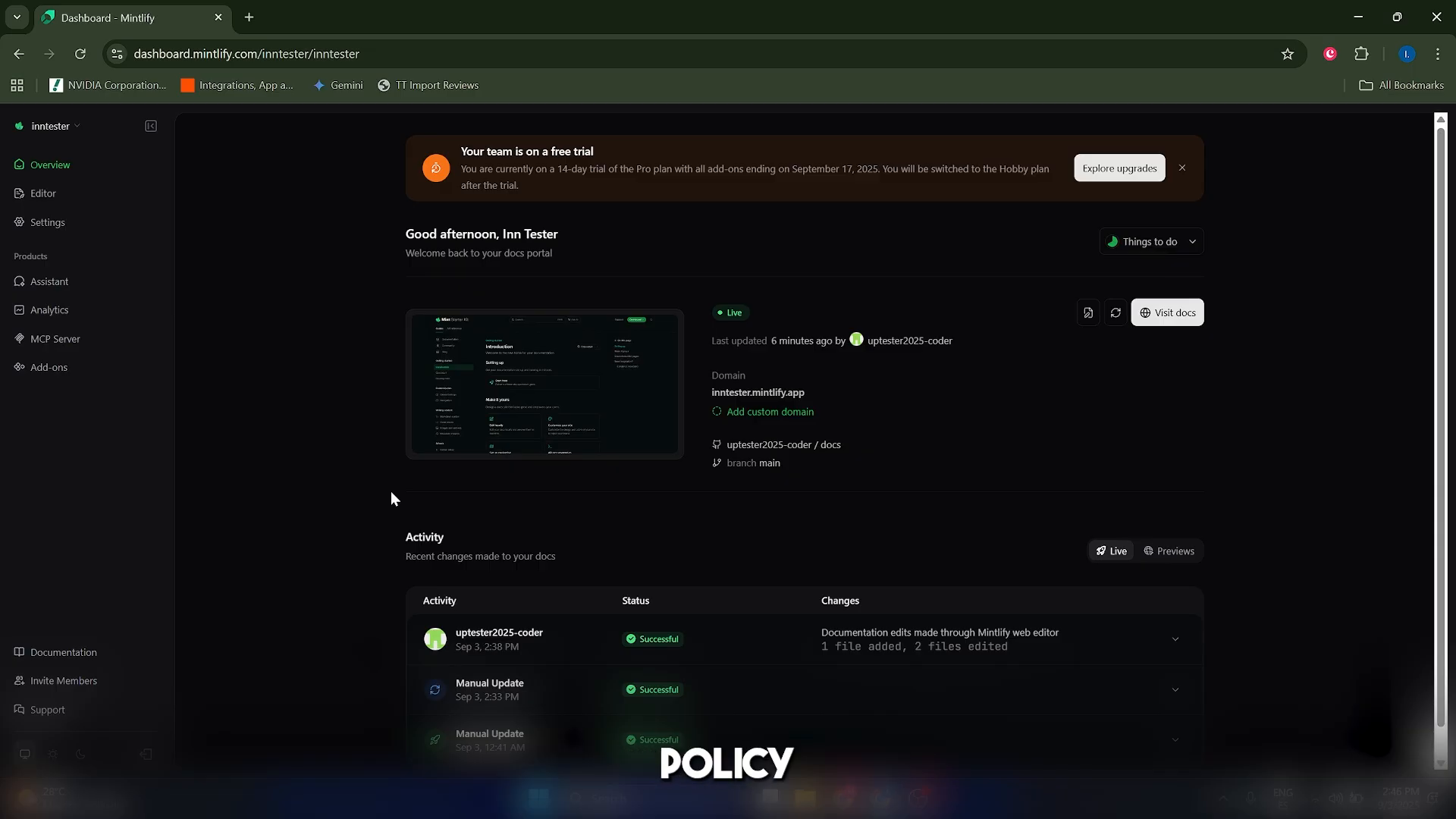
Review the recent activity on the project overview, revisit the analytics page, and return to the overview.
scroll(425, 516, "down", 1)
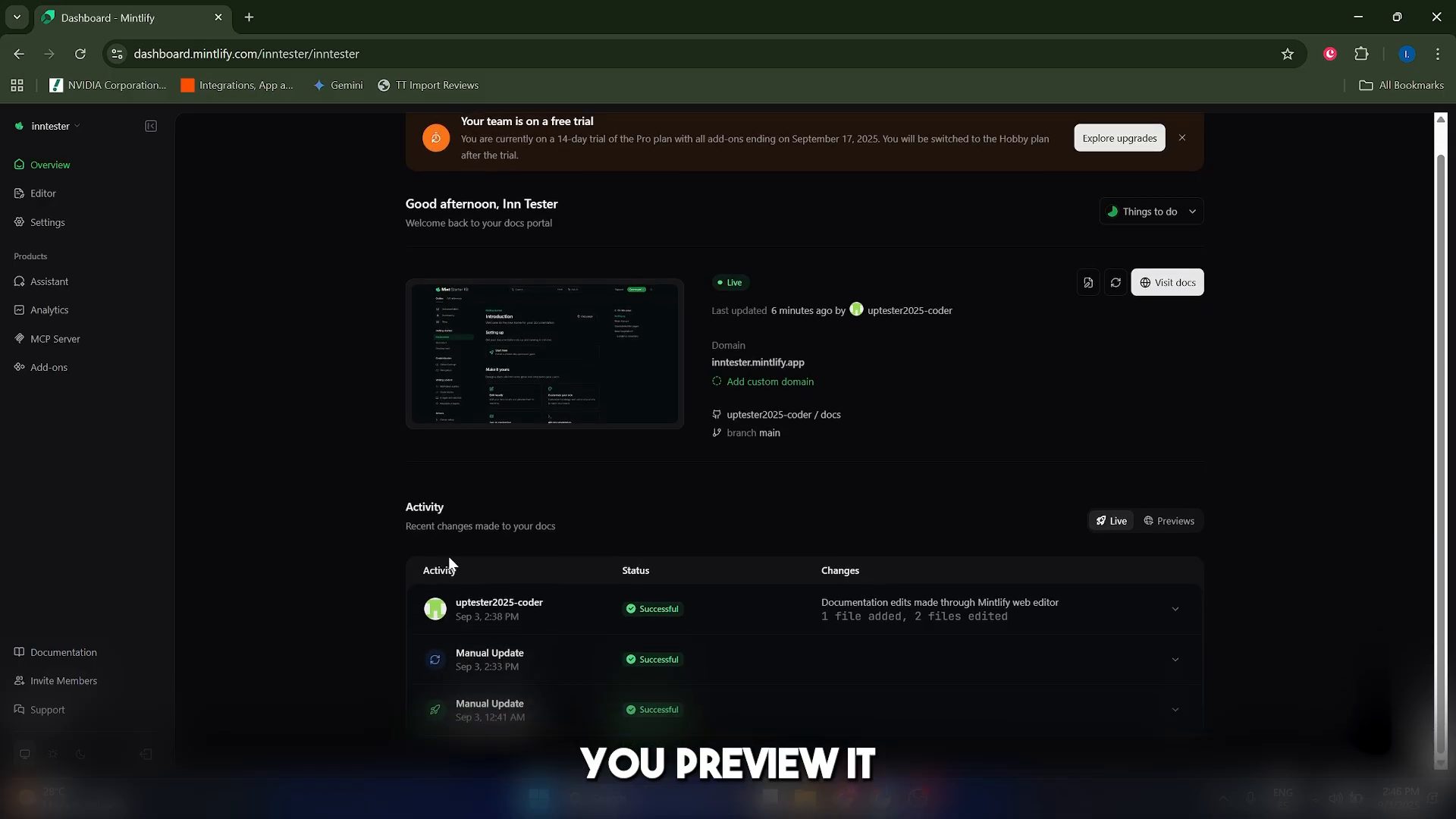
scroll(448, 557, "up", 1)
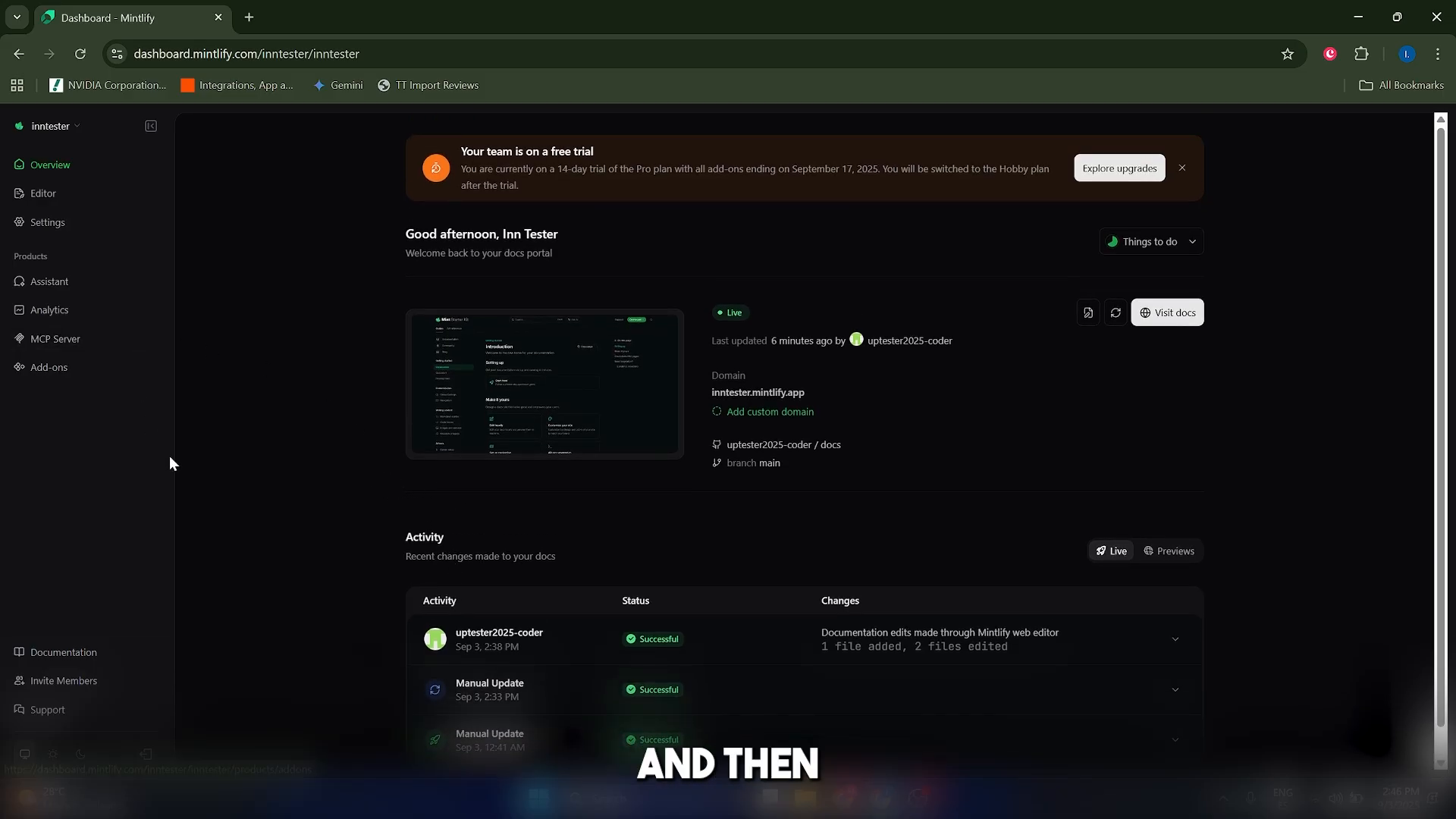
left_click(53, 311)
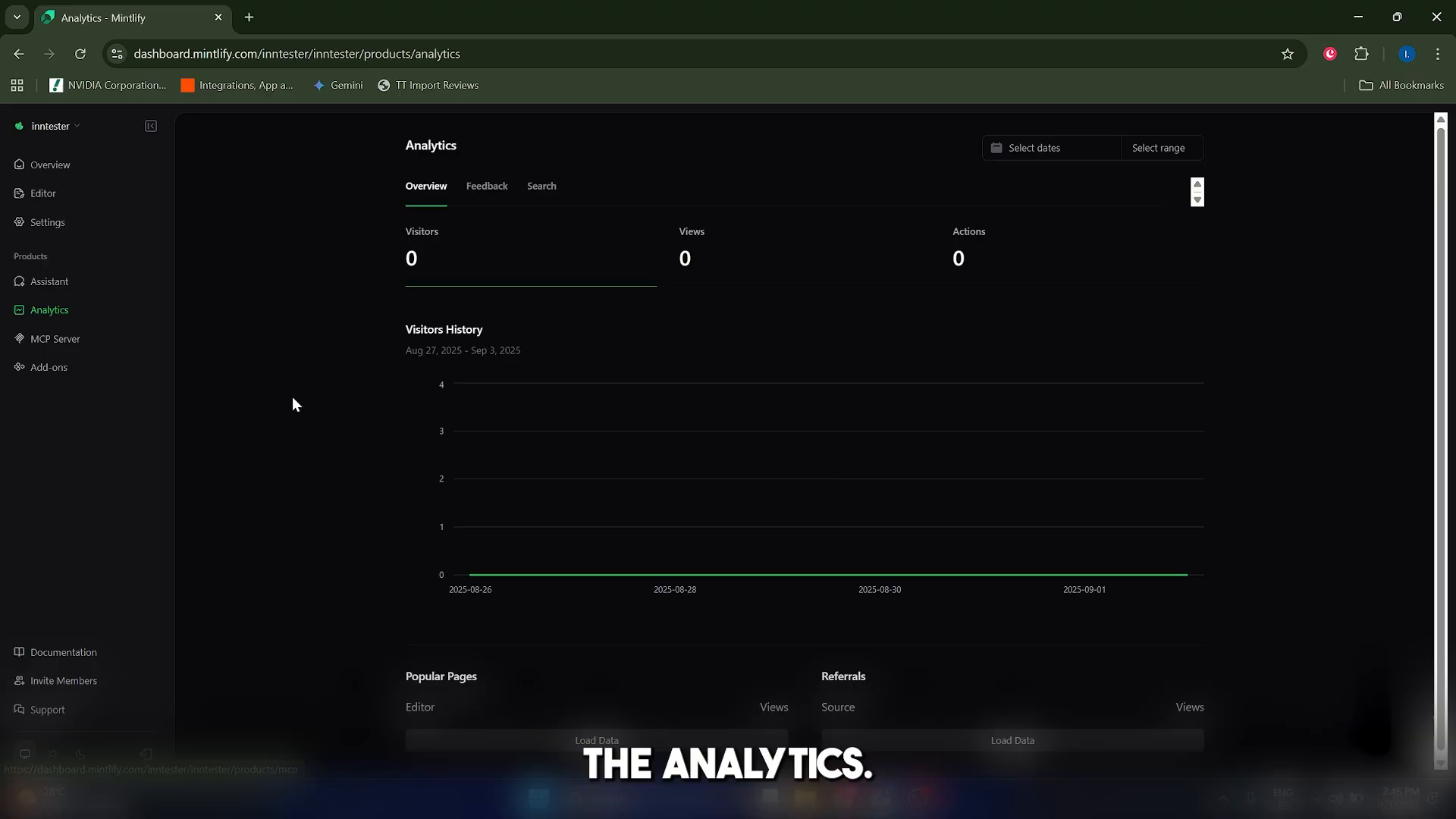
left_click(15, 166)
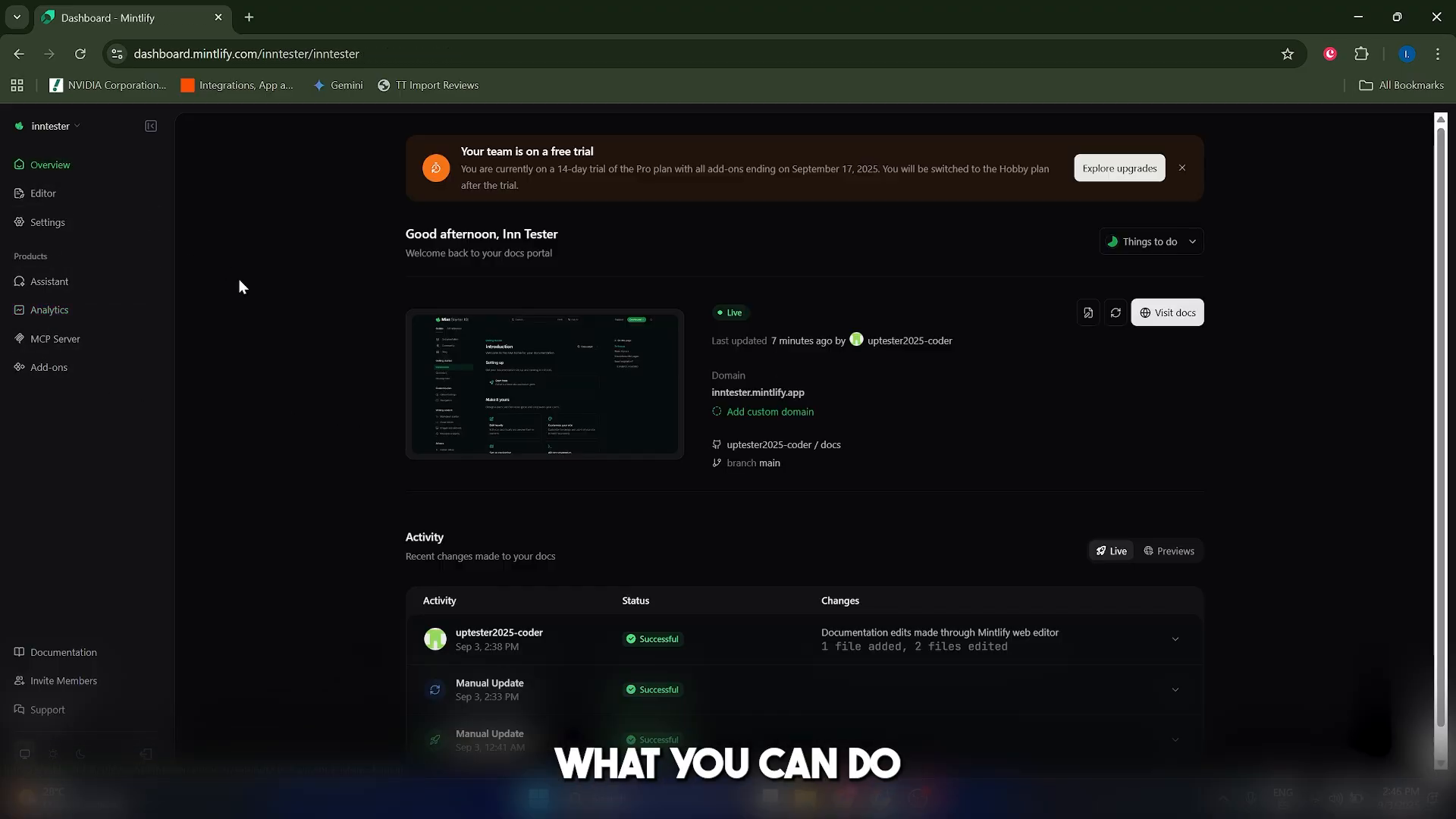